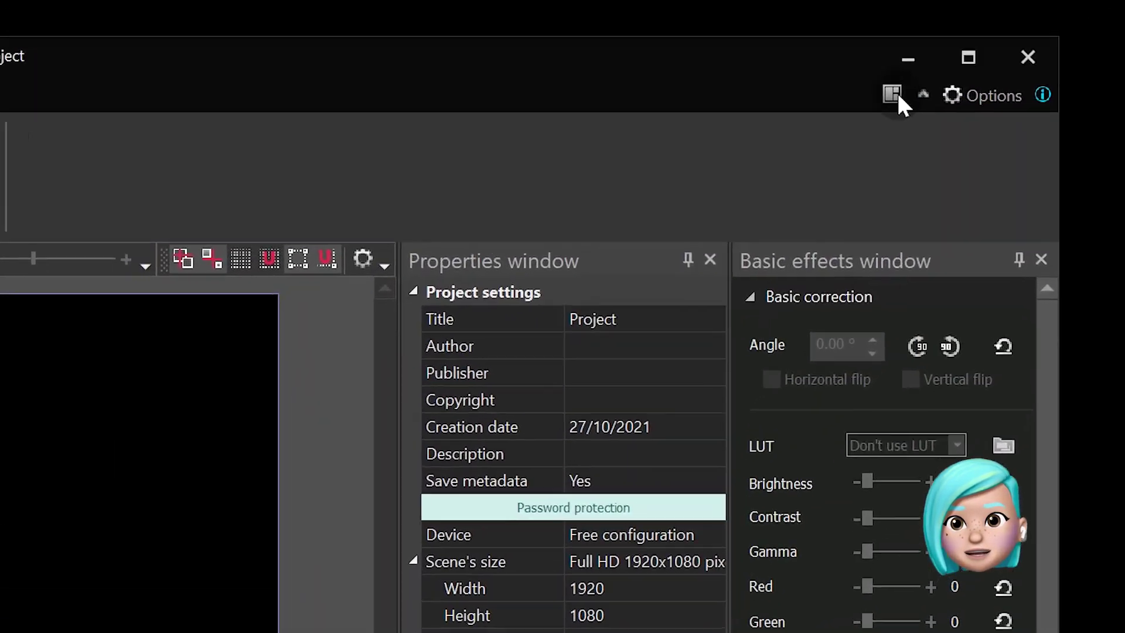
# Pick a different window layout preset from the layout button beside Options
pyautogui.click(897, 93)
pyautogui.click(967, 135)
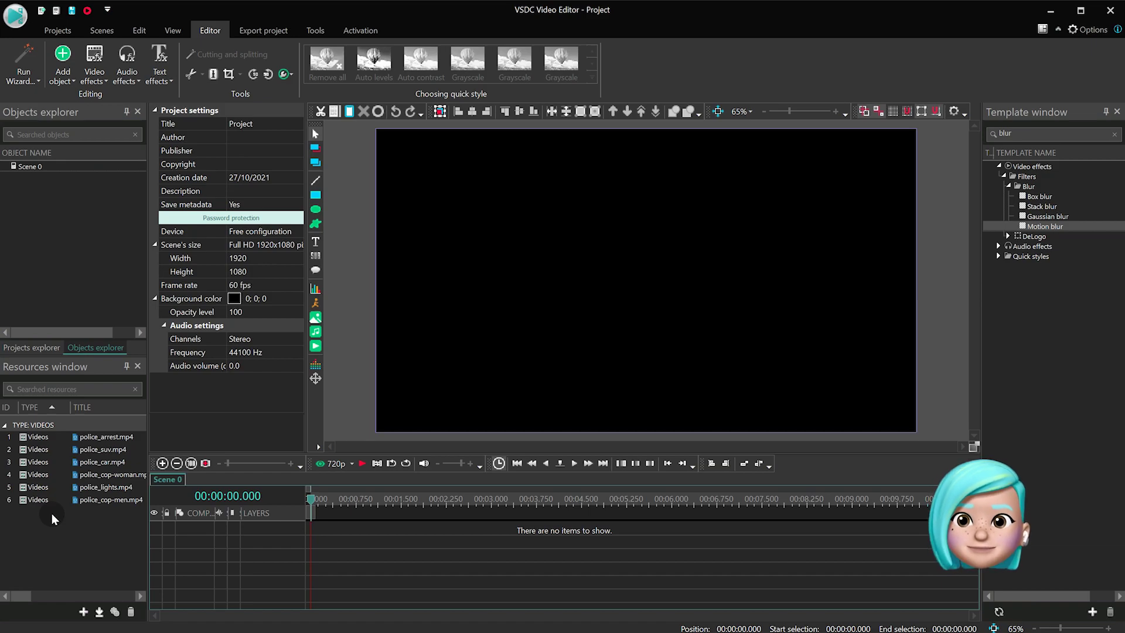
# Drag police_cop-woman.mp4 from Resources onto the scene and add it as a video
pyautogui.click(58, 527)
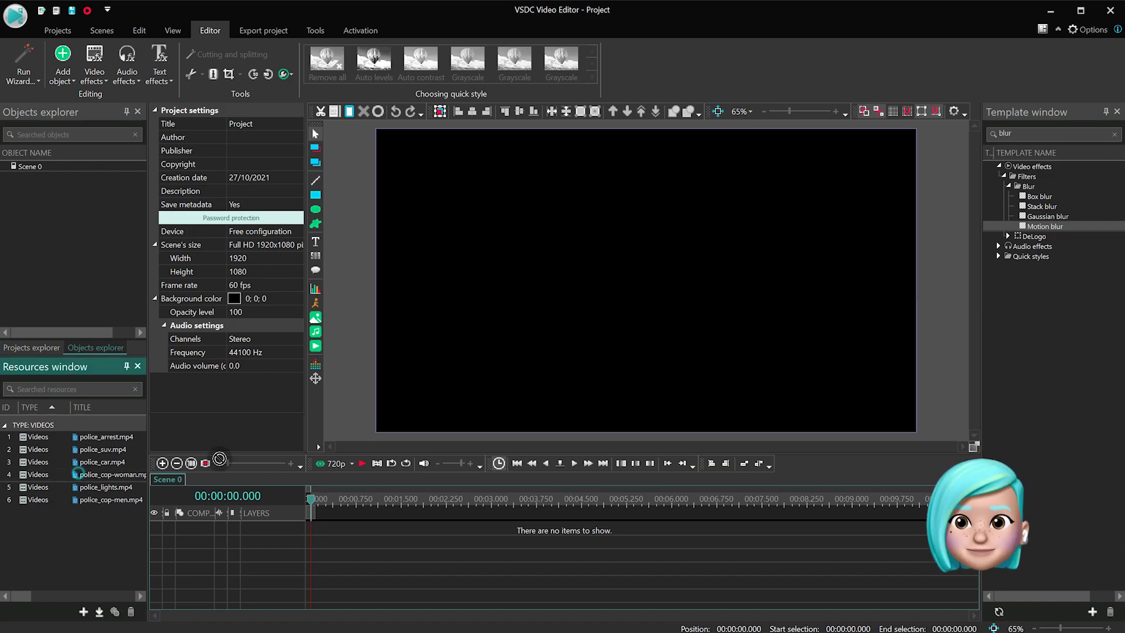
pyautogui.moveTo(79, 472); pyautogui.dragTo(665, 315)
pyautogui.click(704, 317)
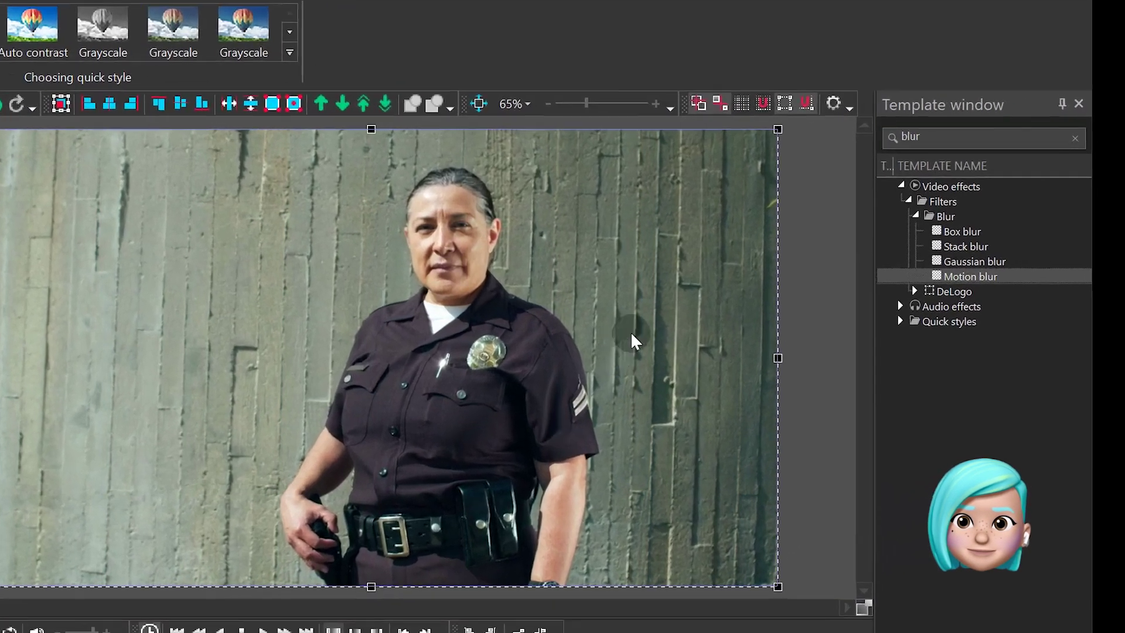
# Apply the Zoom template to the clip and set Zoom 1's duration to 00:00:02.000
pyautogui.click(799, 147)
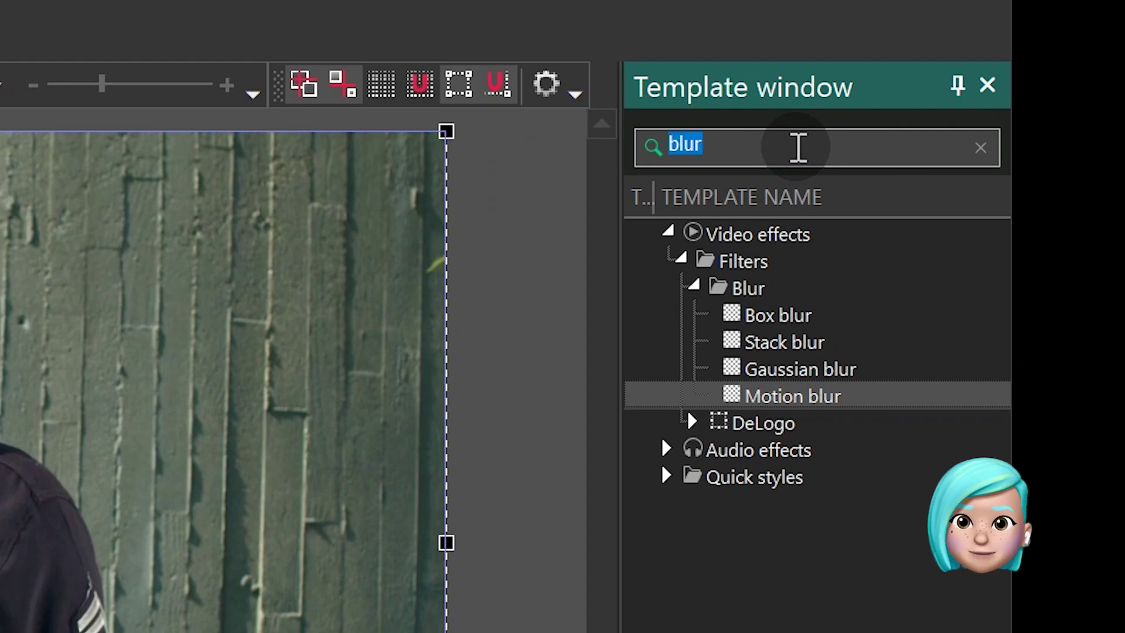
pyautogui.write('zoom')
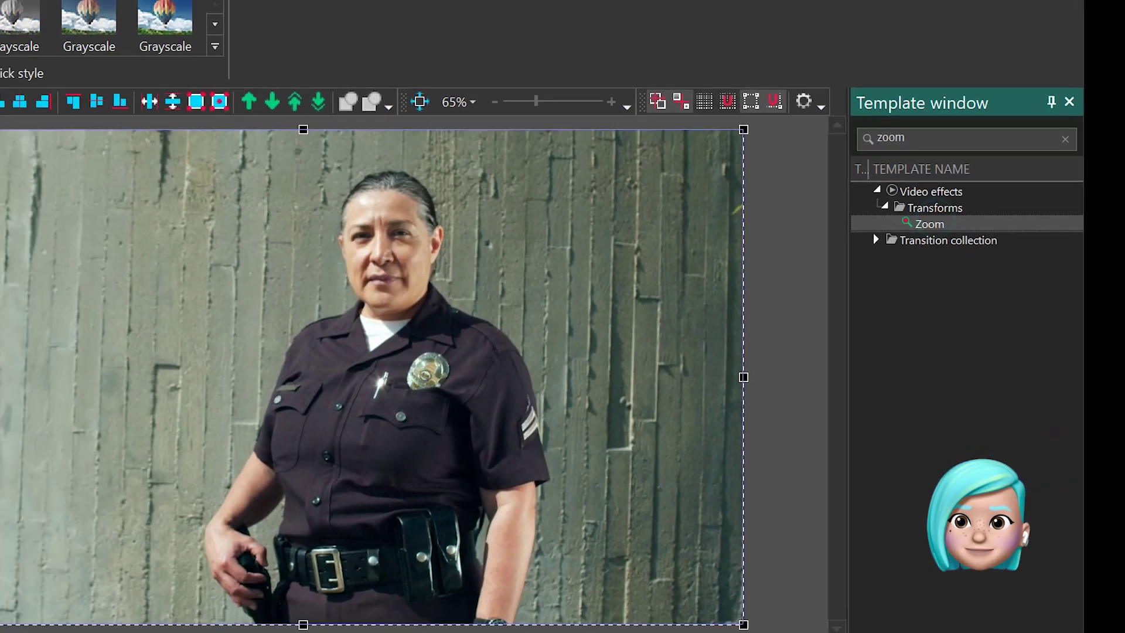
pyautogui.moveTo(1032, 186); pyautogui.dragTo(507, 561)
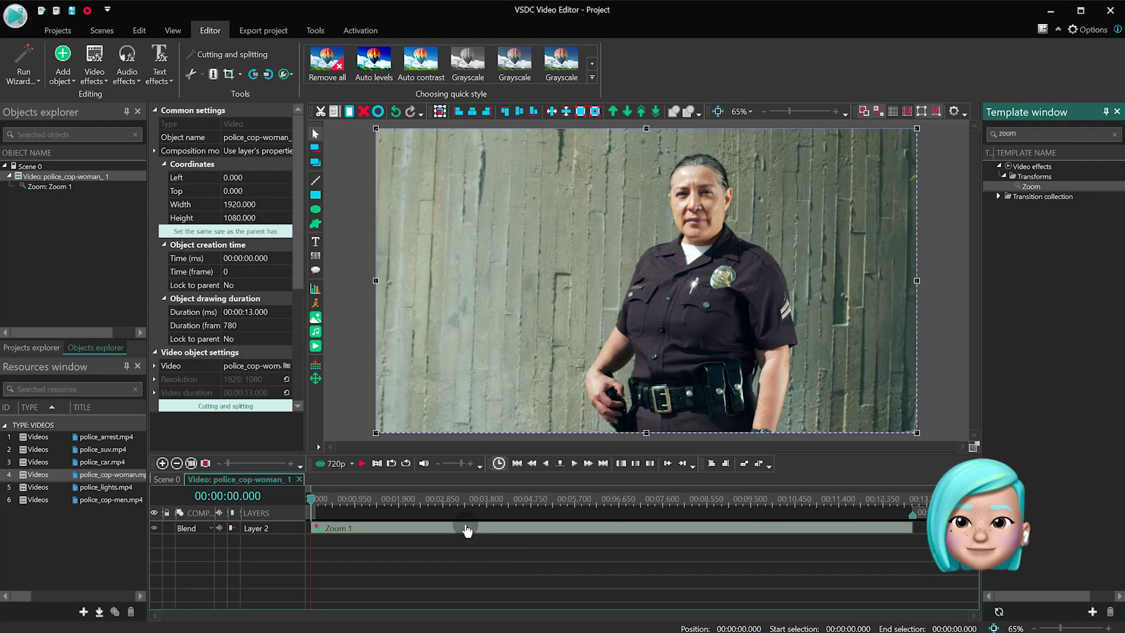
pyautogui.click(466, 530)
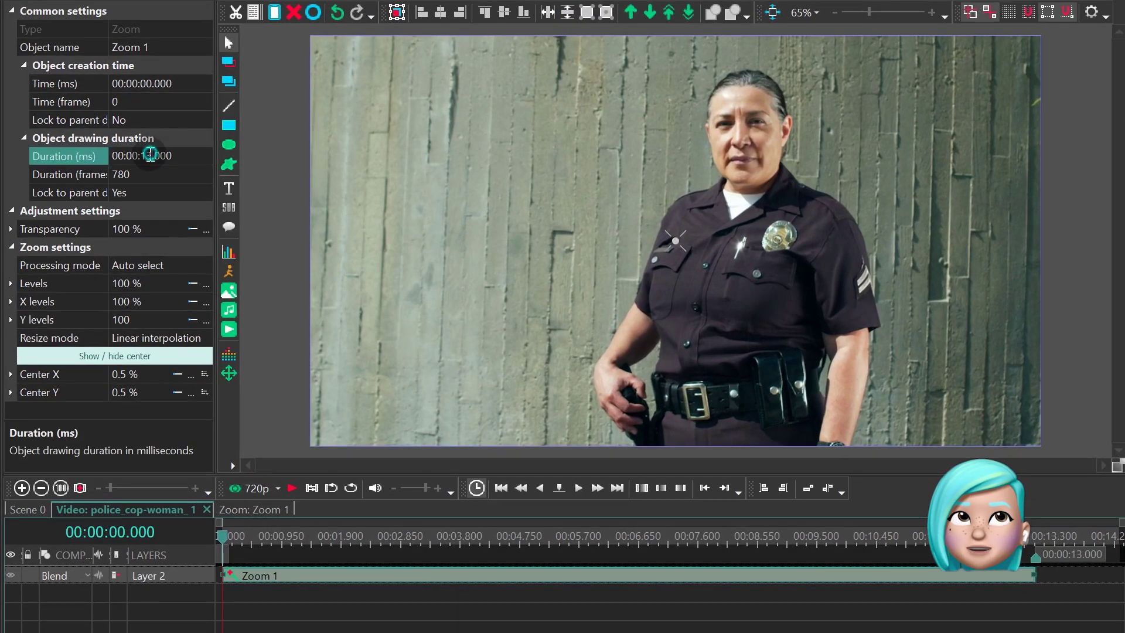
pyautogui.doubleClick(151, 155)
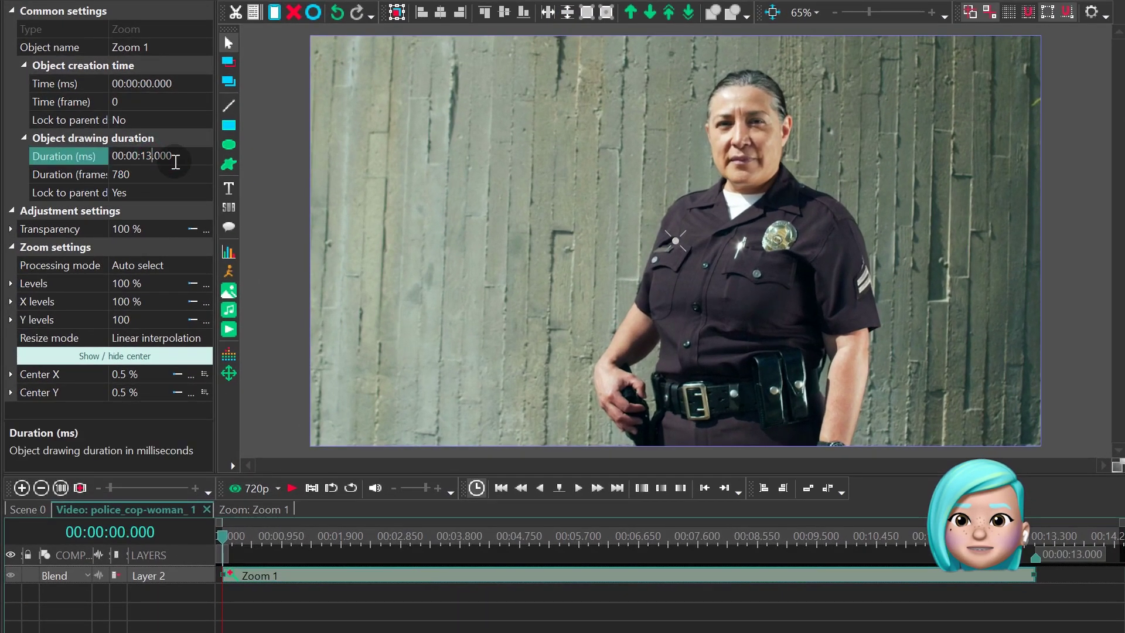
pyautogui.write('02')
pyautogui.press('Return')
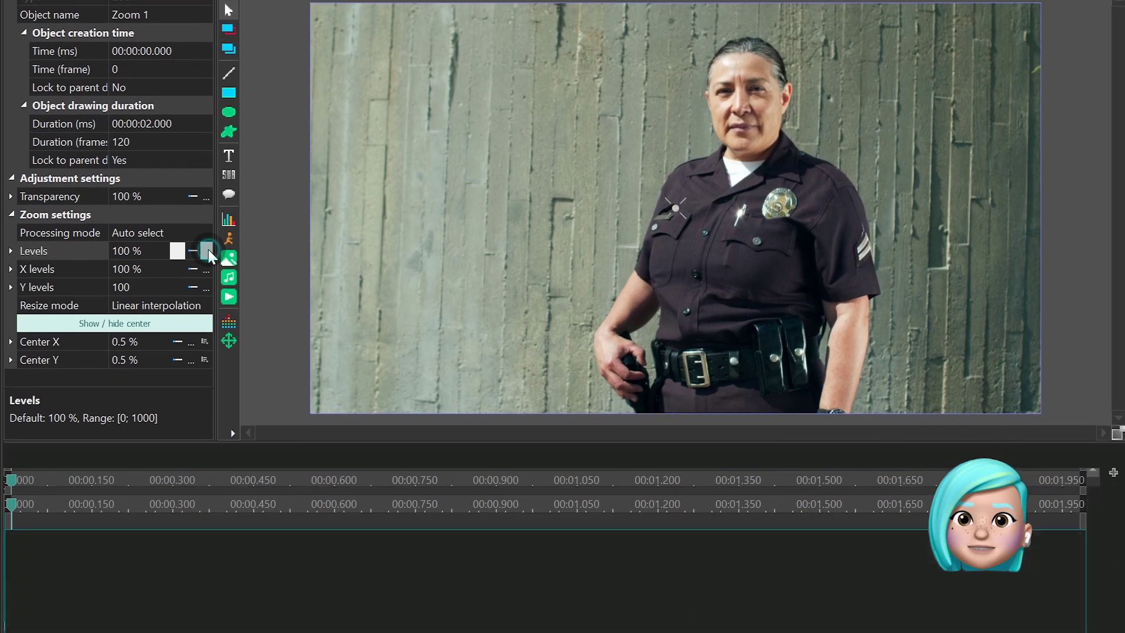
# Open the Levels curve with smooth curve interpolation and the playhead at 1 s
pyautogui.click(192, 284)
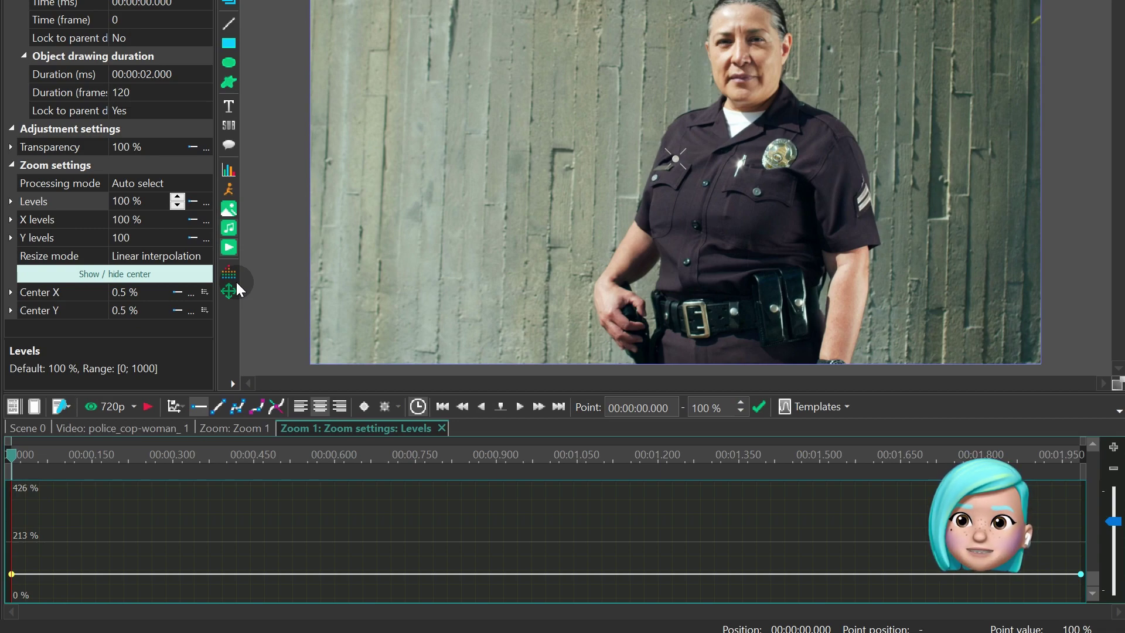
pyautogui.click(278, 407)
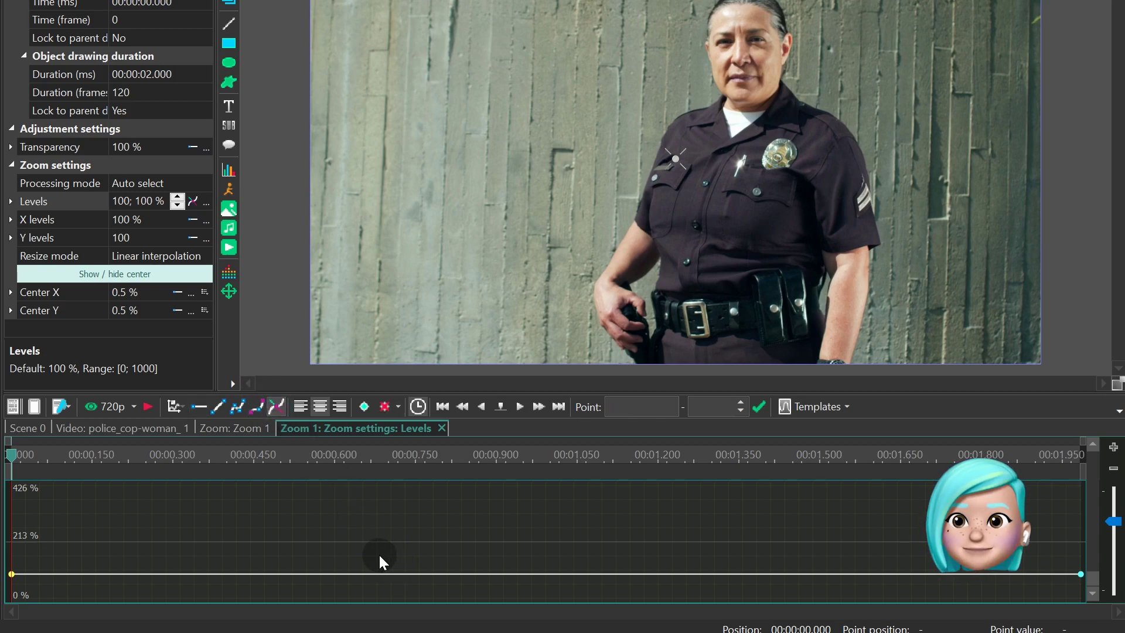
pyautogui.click(558, 555)
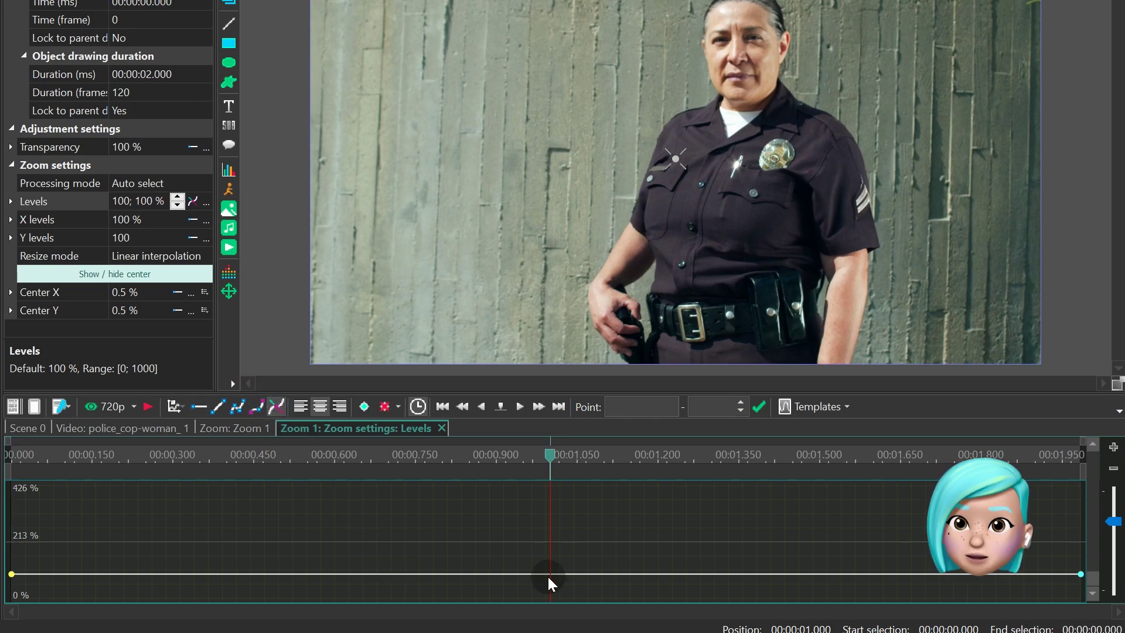
# Add a 175% zoom keyframe at 1 s and widen its tangent to smooth the peak
pyautogui.click(549, 573)
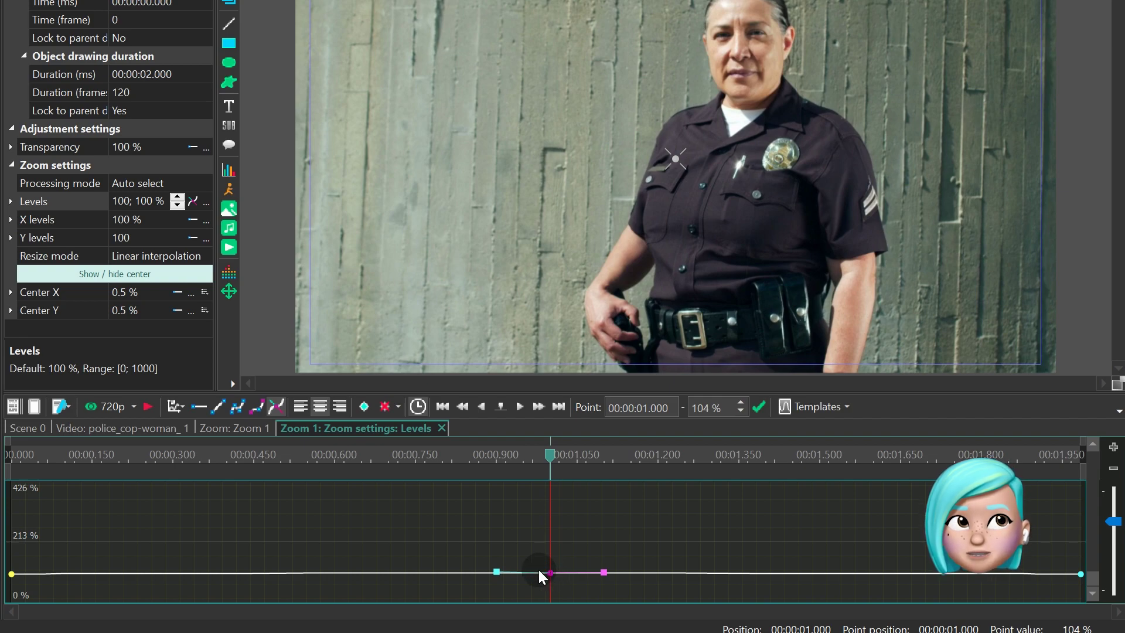
pyautogui.doubleClick(731, 408)
pyautogui.write('175')
pyautogui.press('Return')
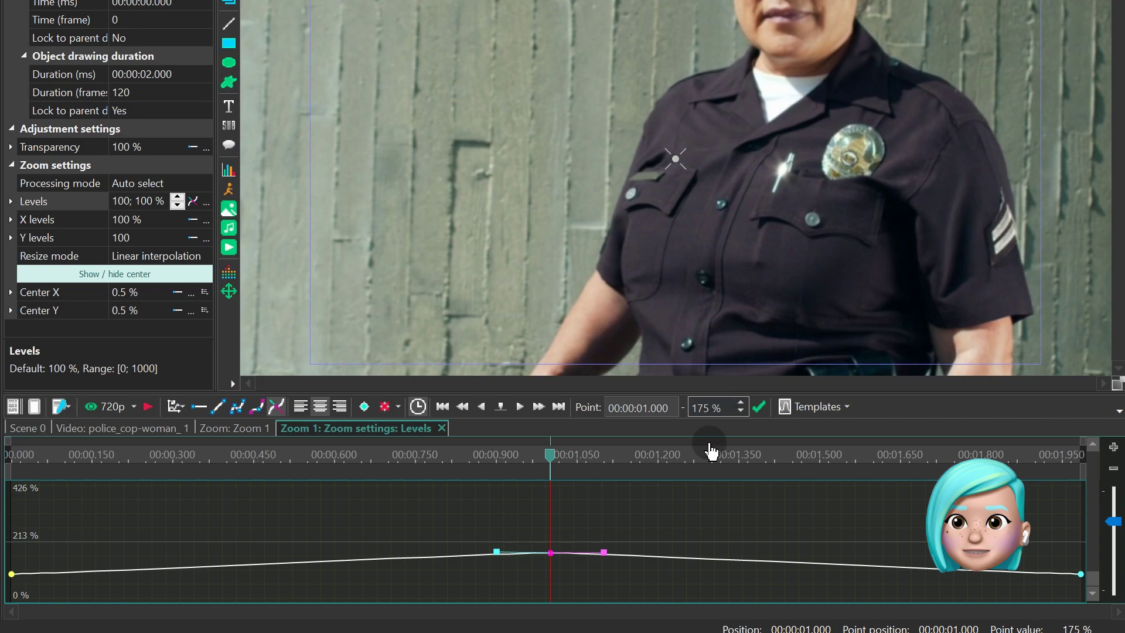
pyautogui.moveTo(606, 554); pyautogui.dragTo(950, 554)
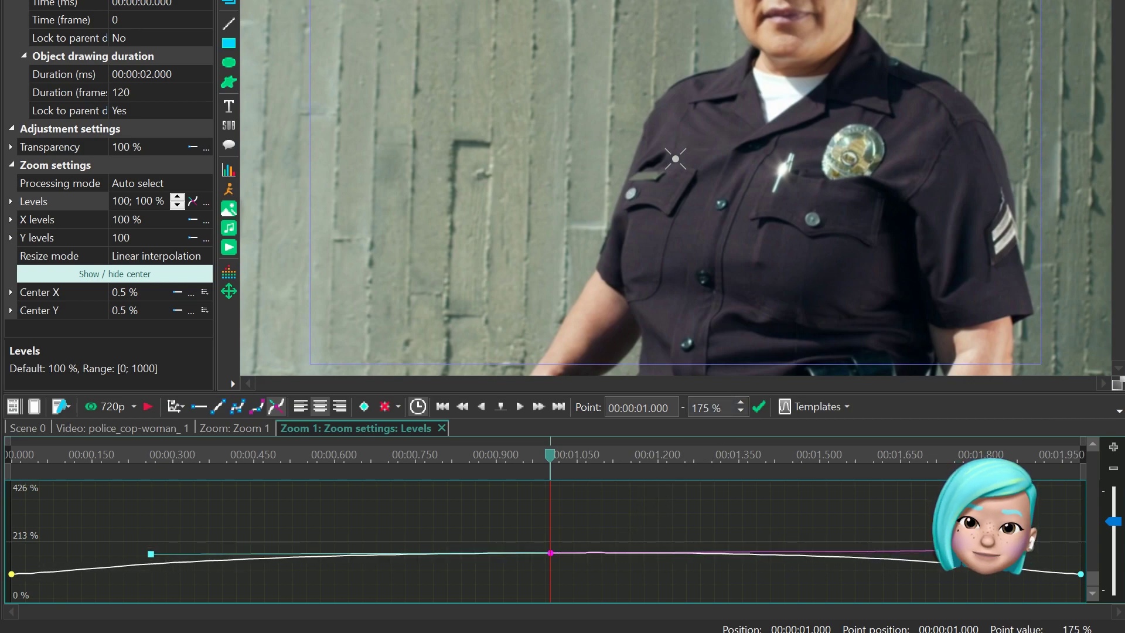
pyautogui.moveTo(950, 554); pyautogui.dragTo(951, 553)
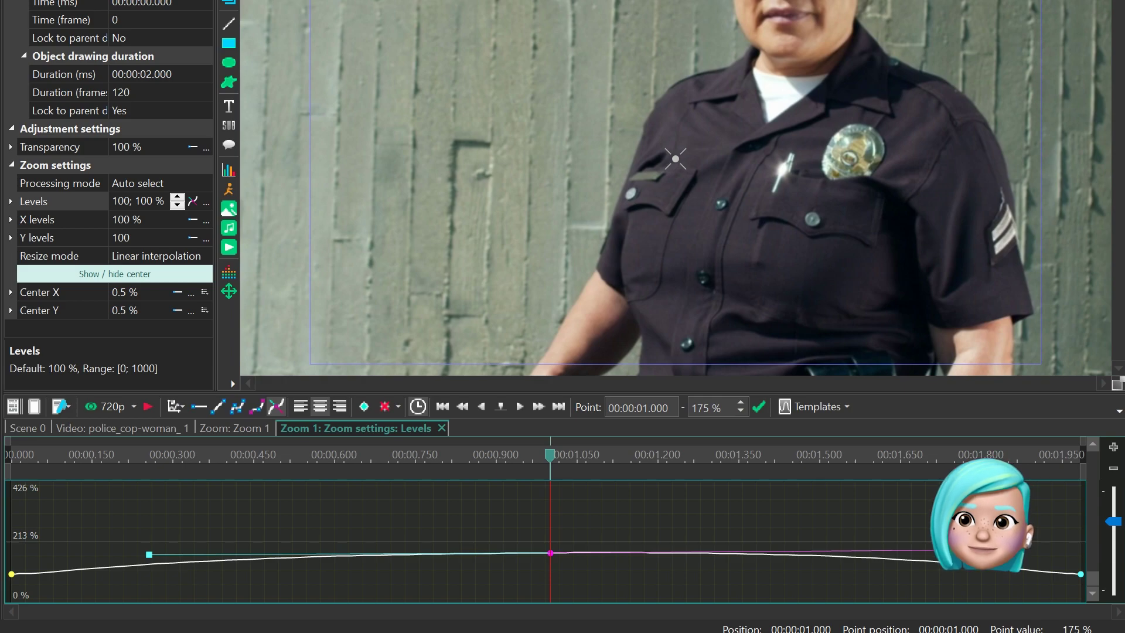
# Drag the first and last keyframes' handles to ease the zoom, then preview it
pyautogui.click(12, 575)
pyautogui.moveTo(11, 575); pyautogui.dragTo(388, 575)
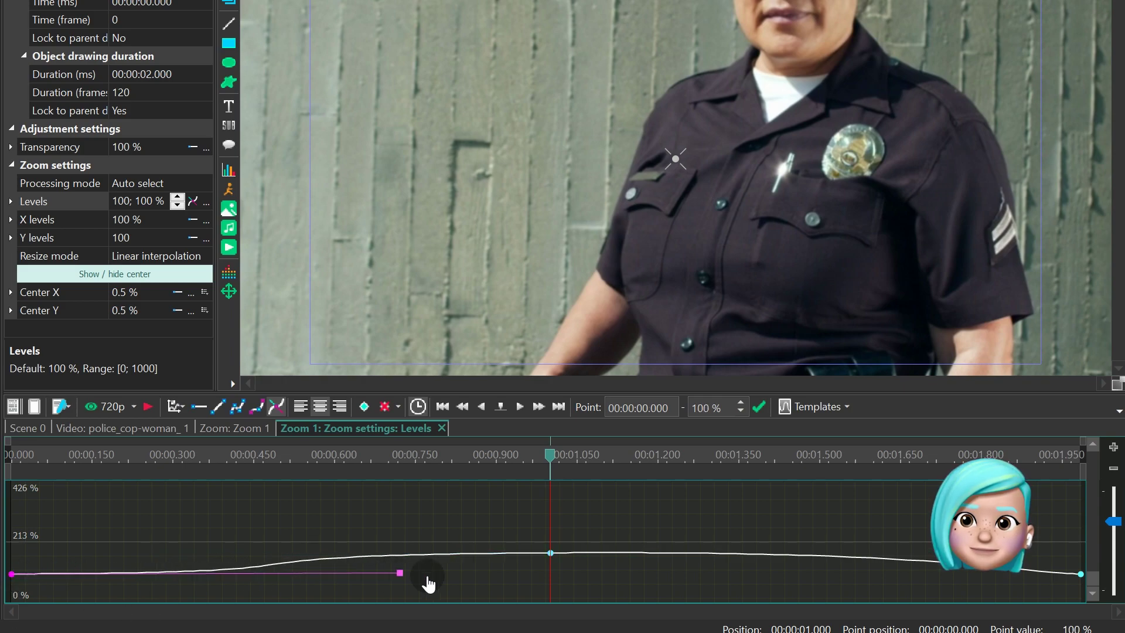
pyautogui.click(1080, 575)
pyautogui.moveTo(1081, 574); pyautogui.dragTo(755, 575)
pyautogui.press('space')
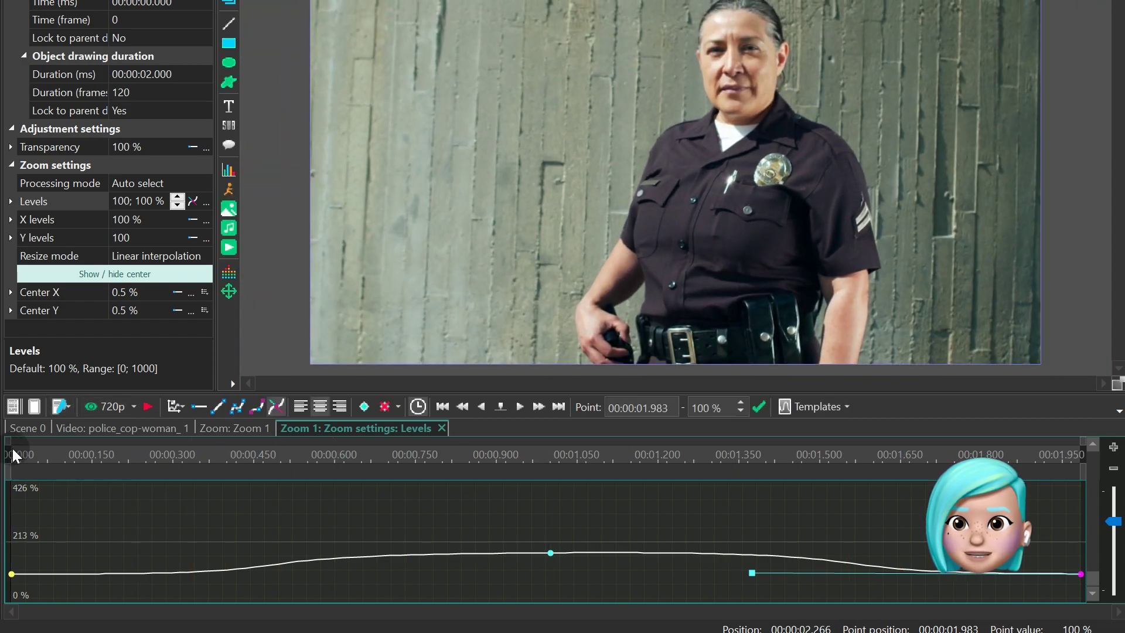
pyautogui.click(123, 457)
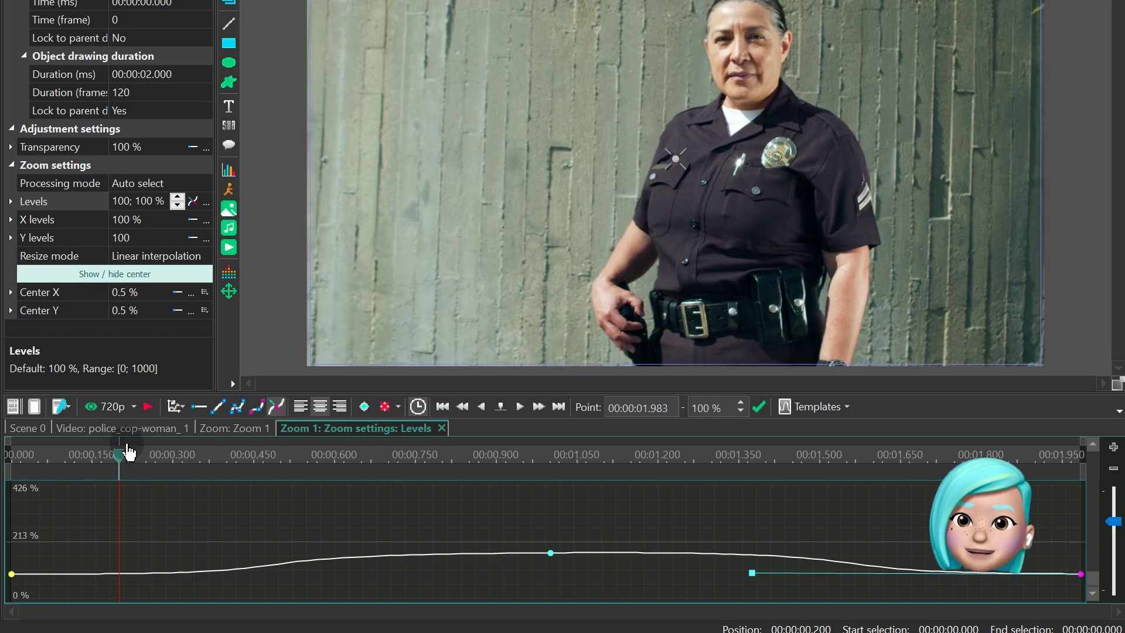
pyautogui.press('space')
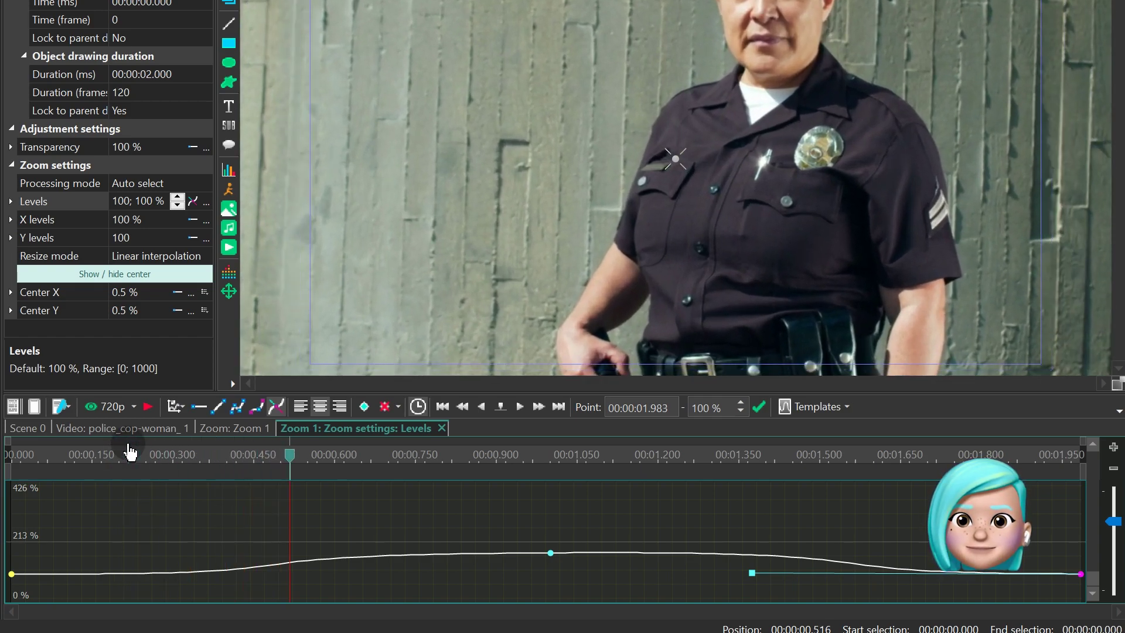
# Move the zoom peak keyframe to 0.5 s and shorten the easing at the start
pyautogui.click(549, 554)
pyautogui.moveTo(519, 553); pyautogui.dragTo(282, 560)
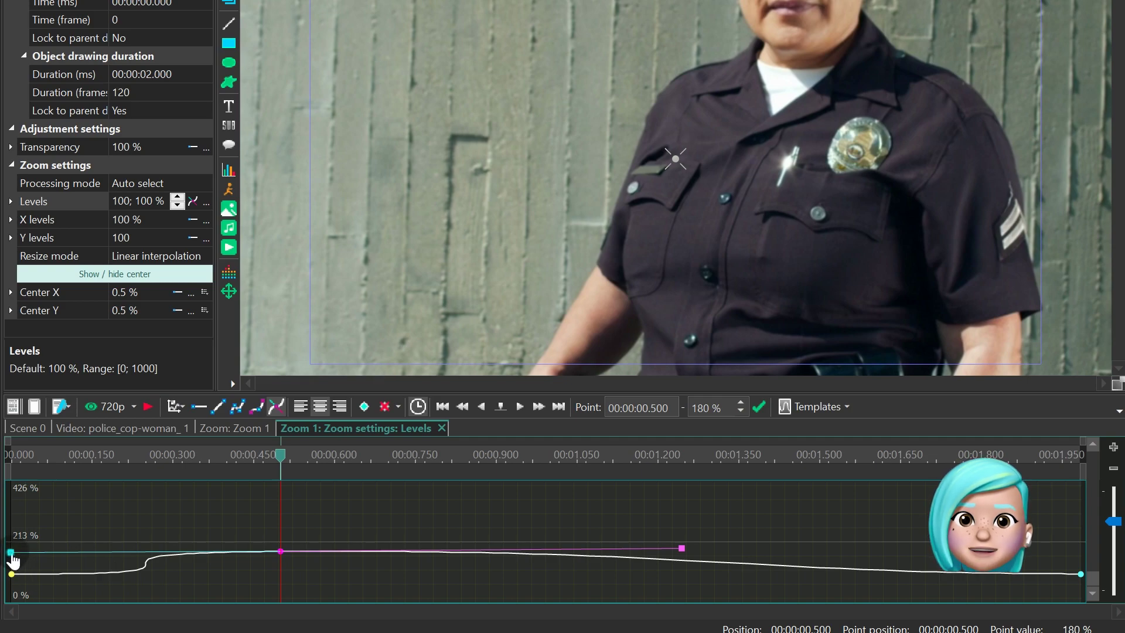
pyautogui.moveTo(13, 559); pyautogui.dragTo(130, 562)
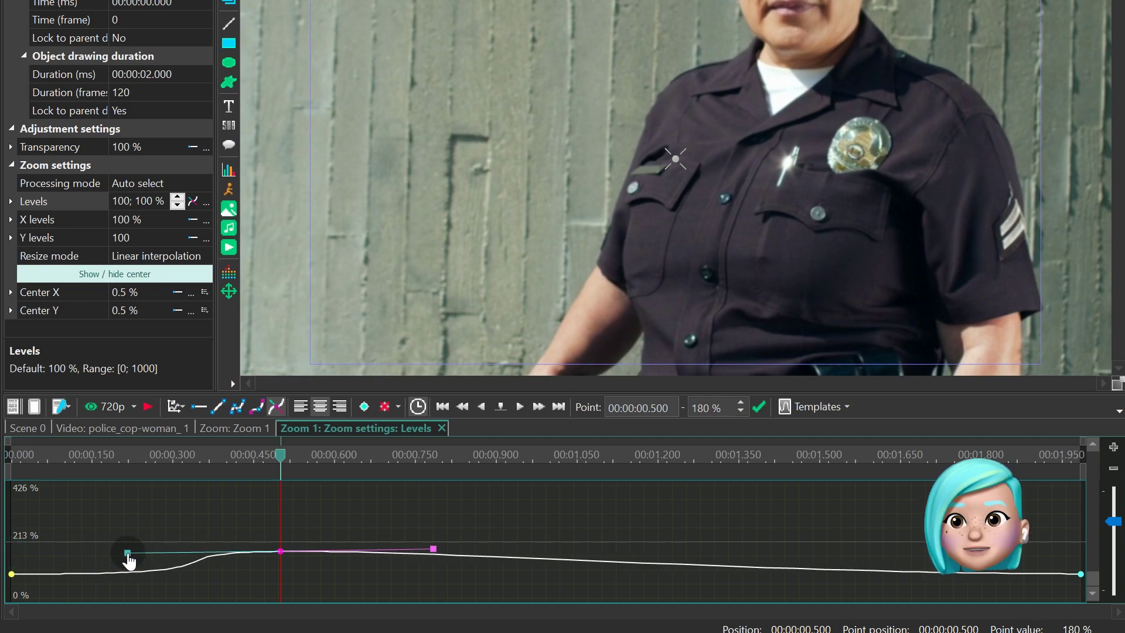
pyautogui.click(12, 576)
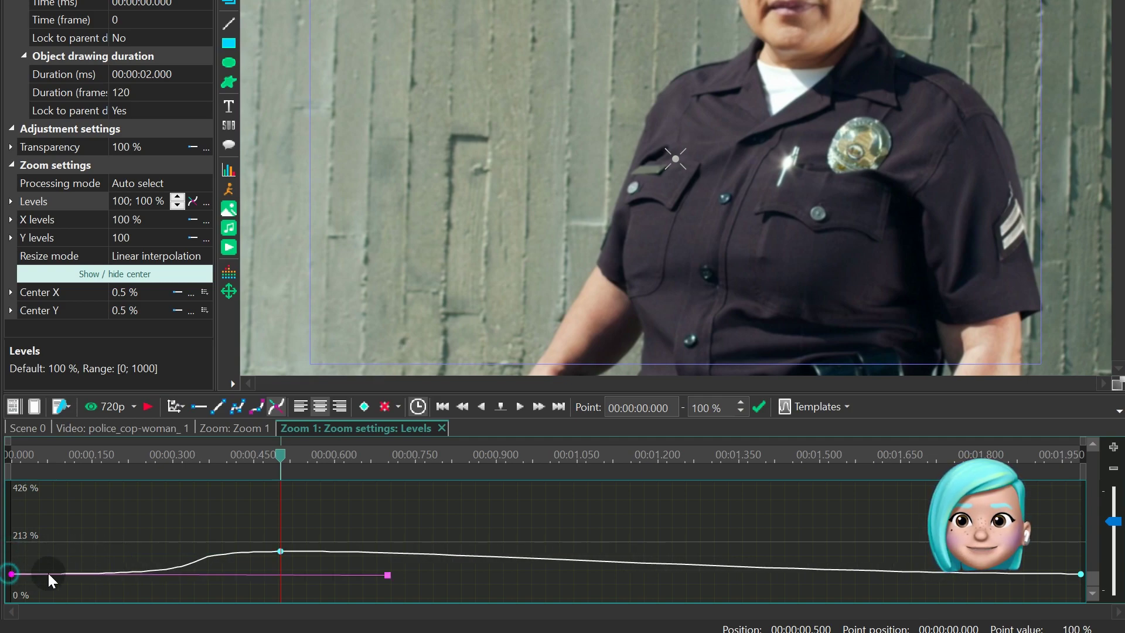
pyautogui.moveTo(393, 575); pyautogui.dragTo(151, 577)
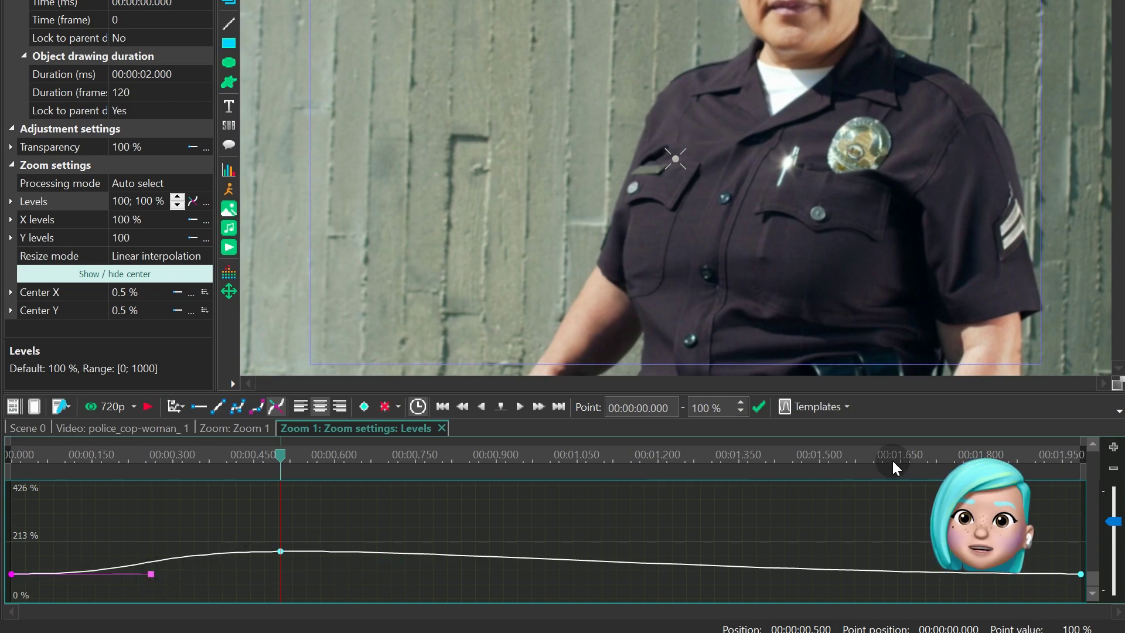
# Add a 175% keyframe at 1.5 s and drag its handles so the zoom holds high longer
pyautogui.click(813, 453)
pyautogui.click(821, 453)
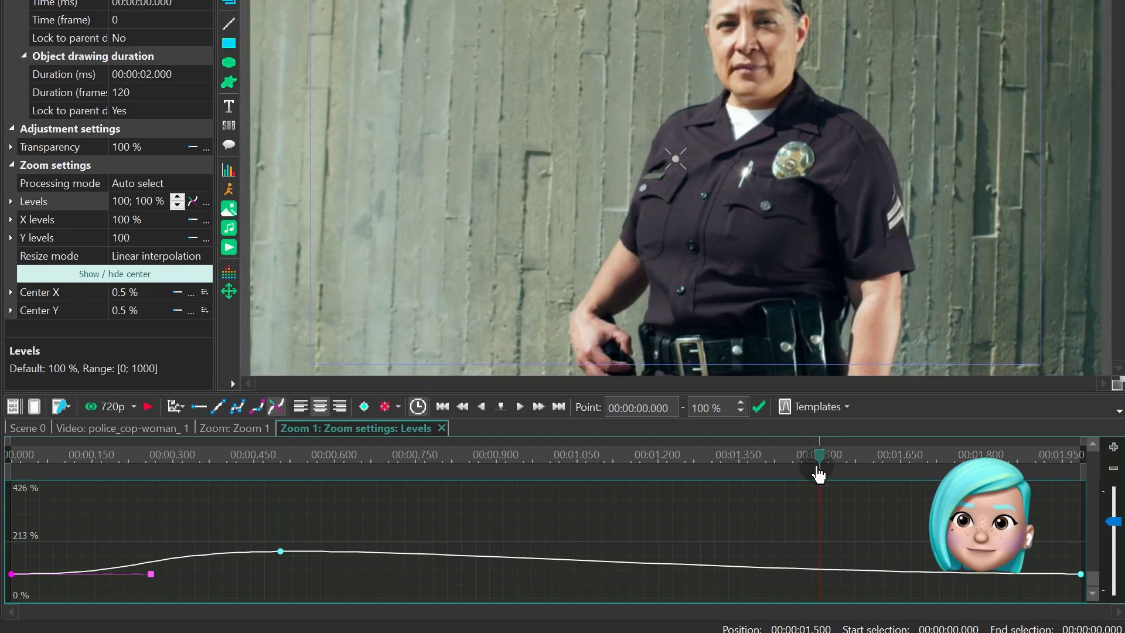
pyautogui.write('0')
pyautogui.click(758, 407)
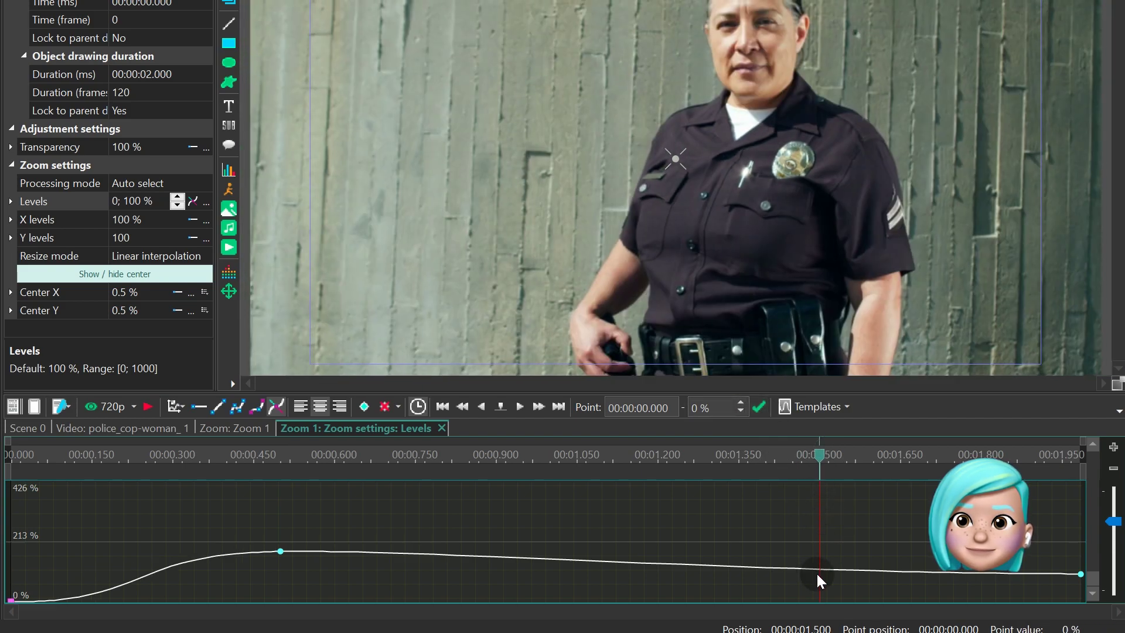
pyautogui.doubleClick(819, 569)
pyautogui.doubleClick(712, 407)
pyautogui.write('175')
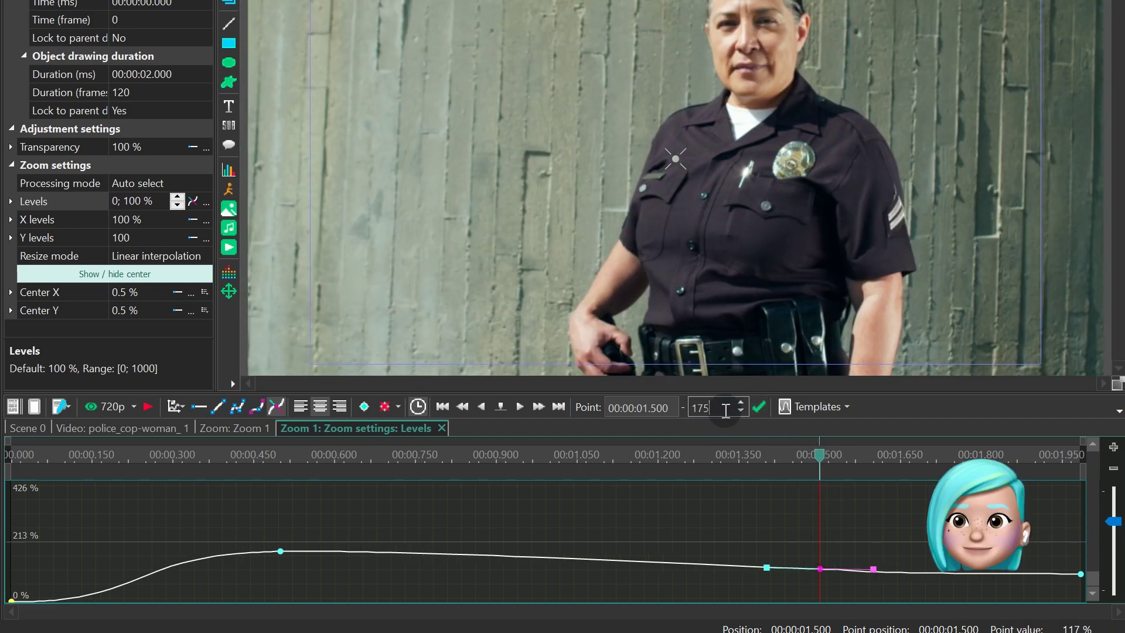
pyautogui.press('Return')
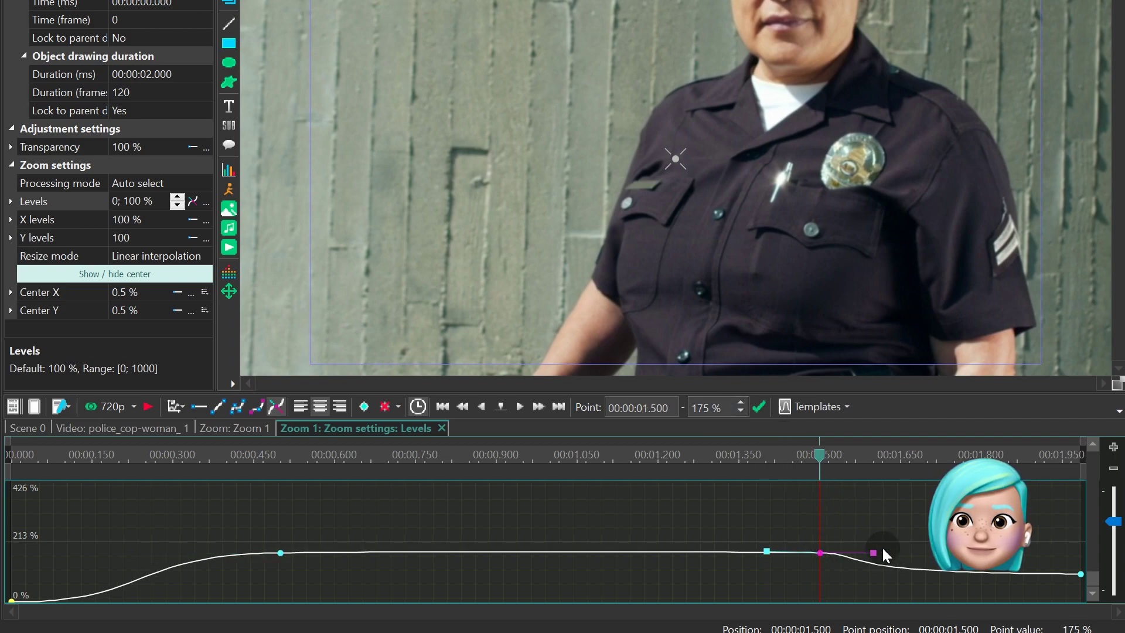
pyautogui.moveTo(874, 552); pyautogui.dragTo(1026, 551)
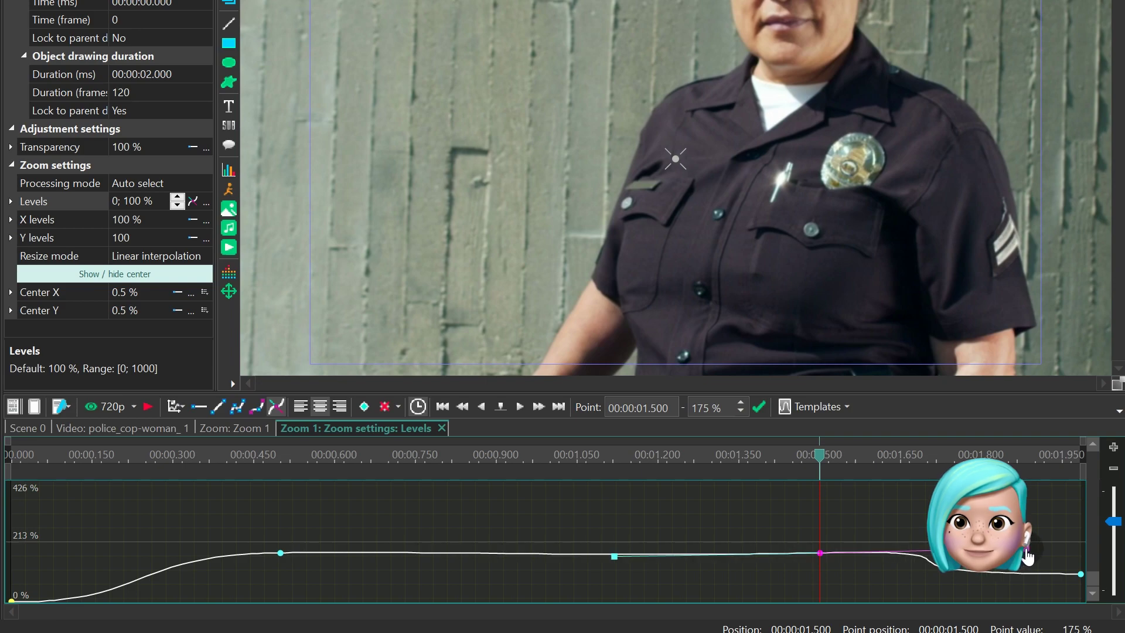
pyautogui.moveTo(1026, 556); pyautogui.dragTo(1009, 552)
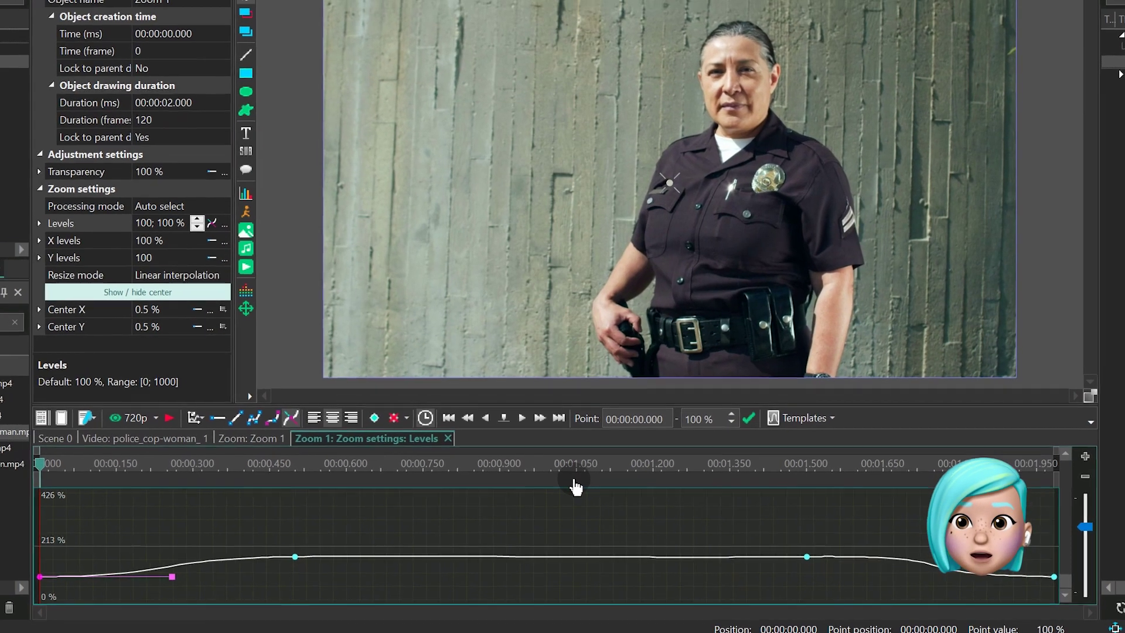
pyautogui.click(201, 504)
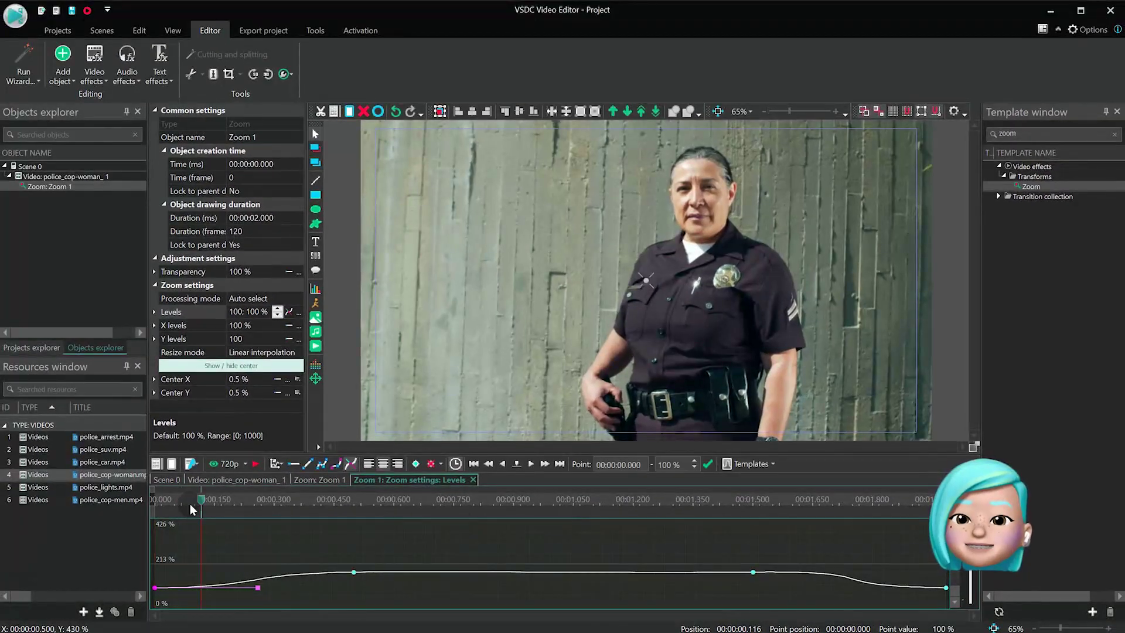
pyautogui.press('space')
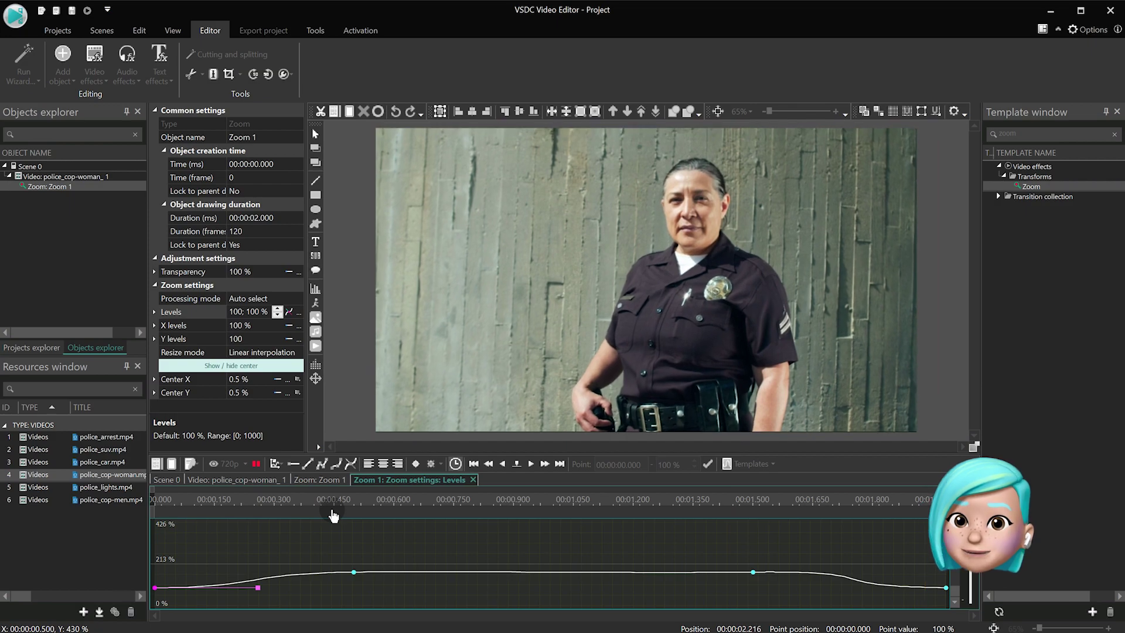
pyautogui.press('space')
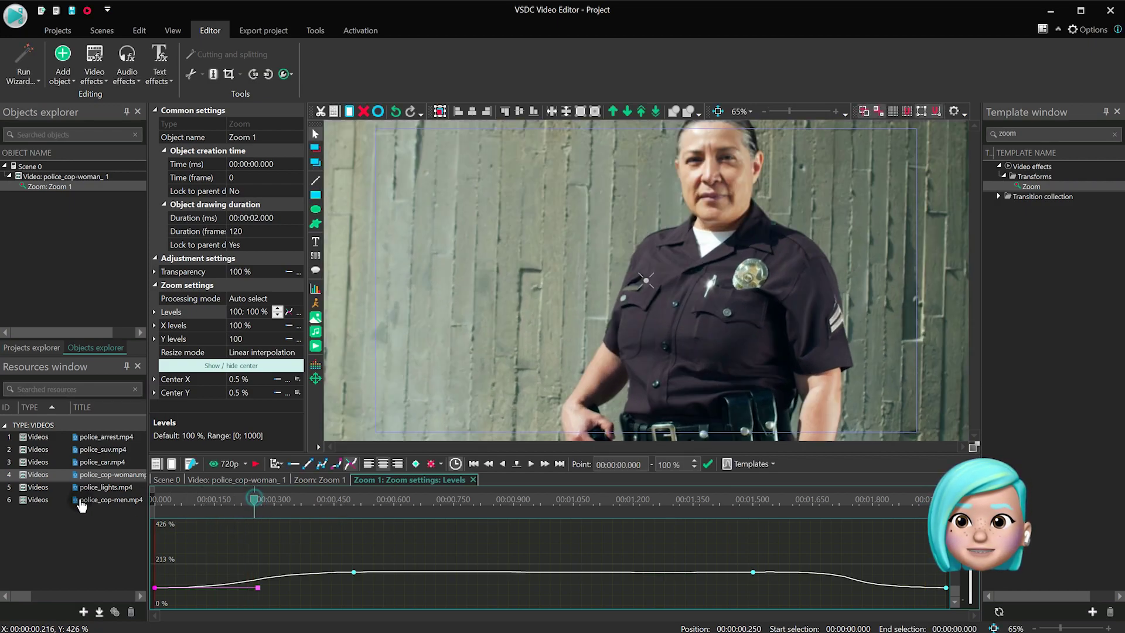
# Close the Levels curve and add red markers at 0.5 s and 1.5 s on Zoom 1
pyautogui.click(306, 480)
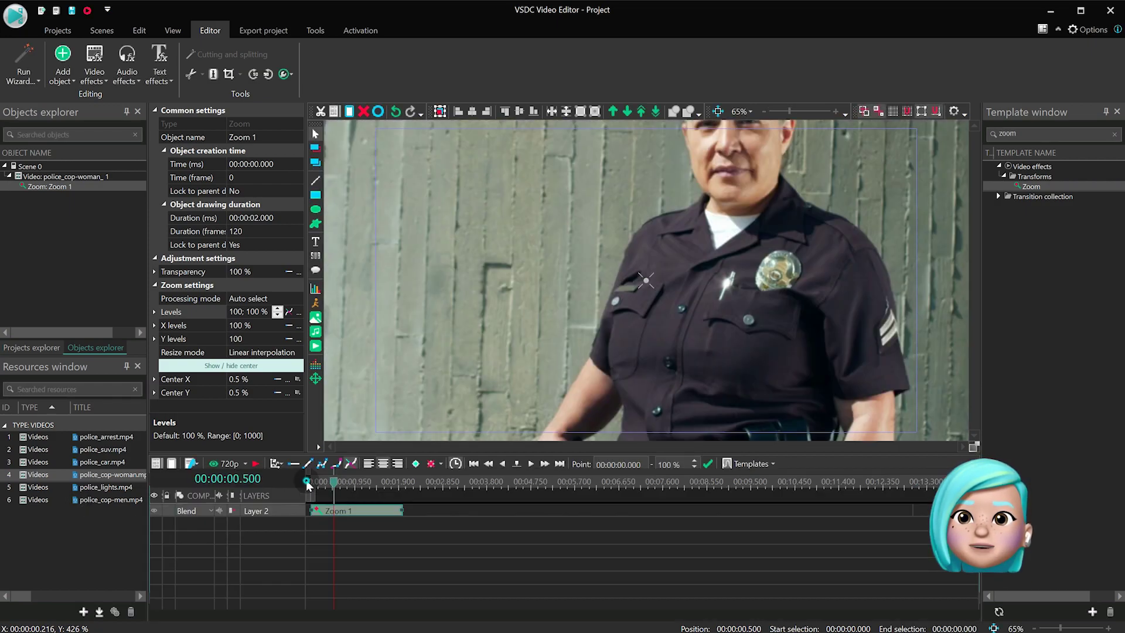
pyautogui.doubleClick(459, 519)
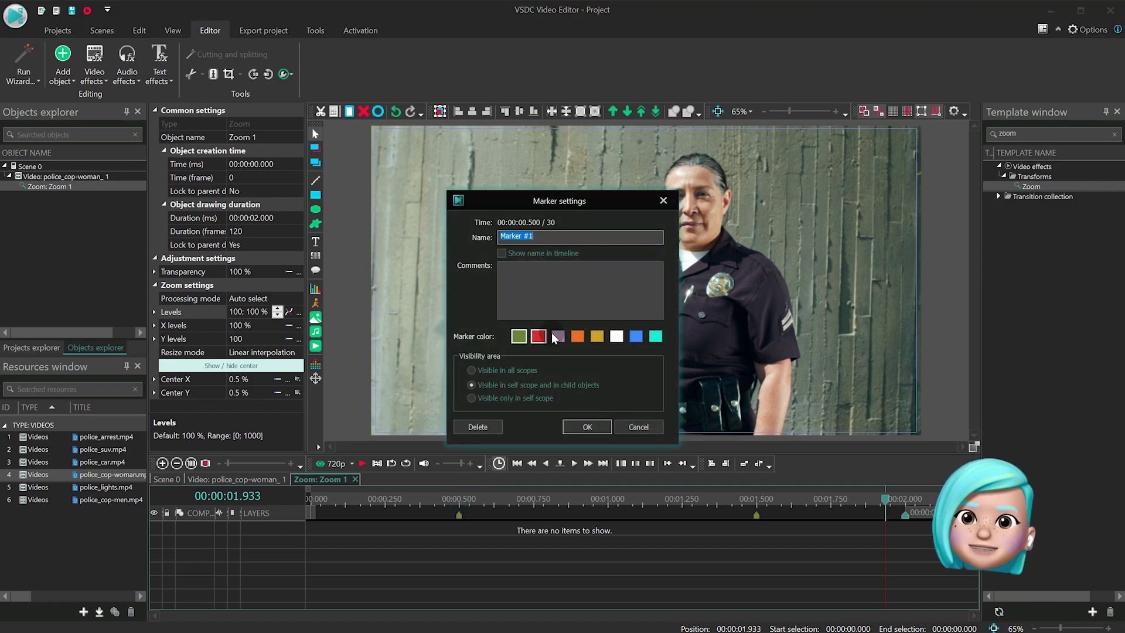
pyautogui.click(589, 437)
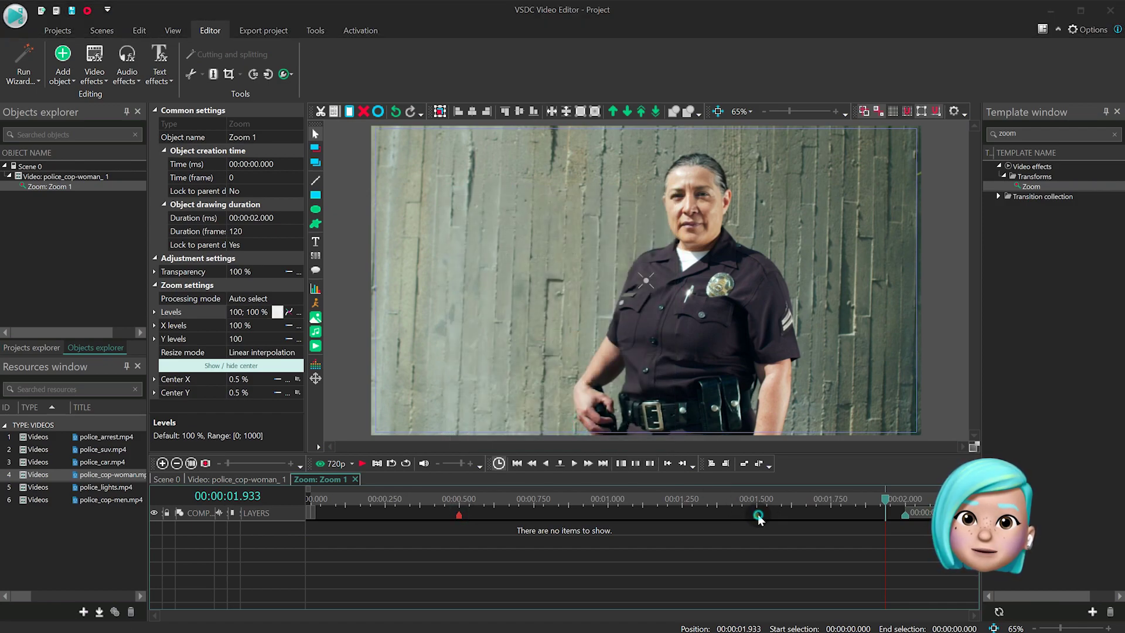
pyautogui.doubleClick(756, 517)
pyautogui.click(587, 426)
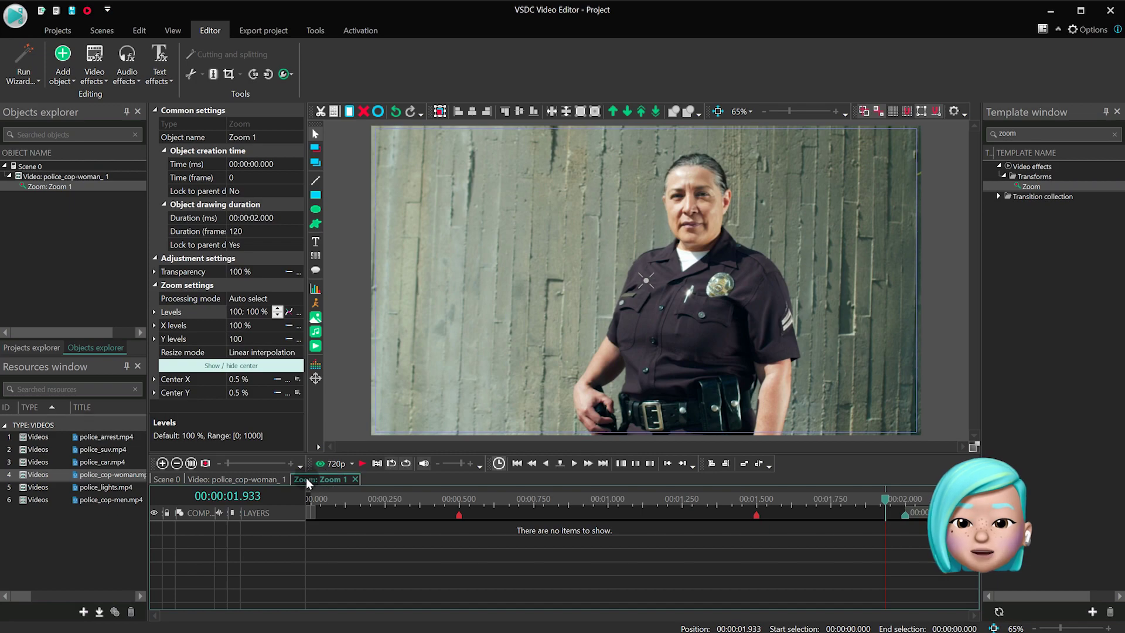
# Return to the video clip's timeline at the start and open the Center X curve
pyautogui.click(296, 481)
pyautogui.press('Home')
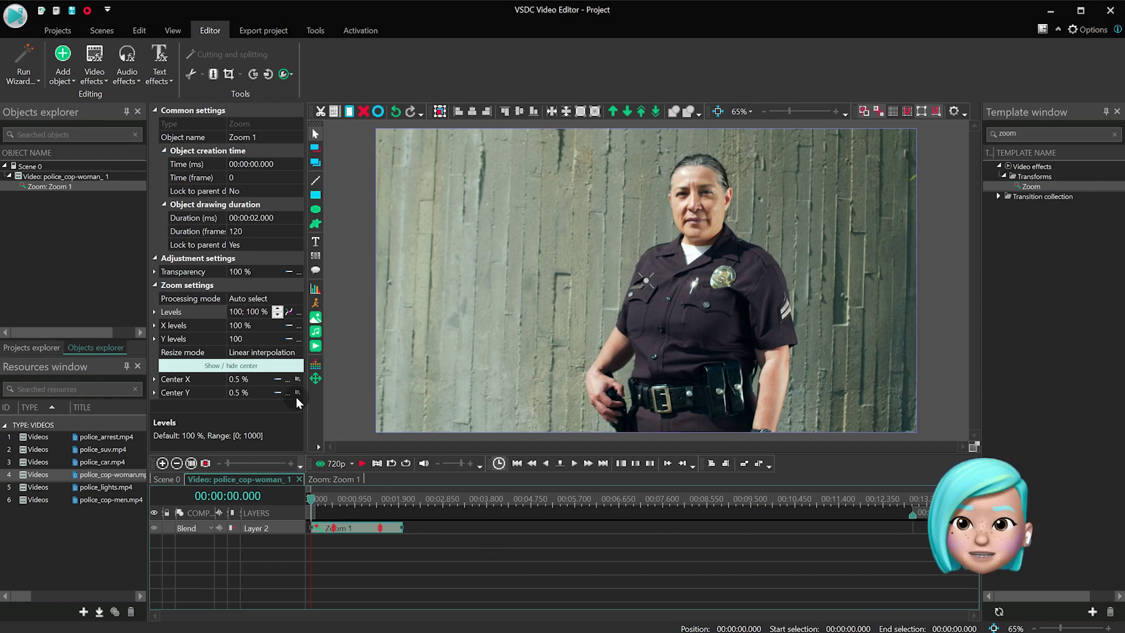
pyautogui.click(289, 380)
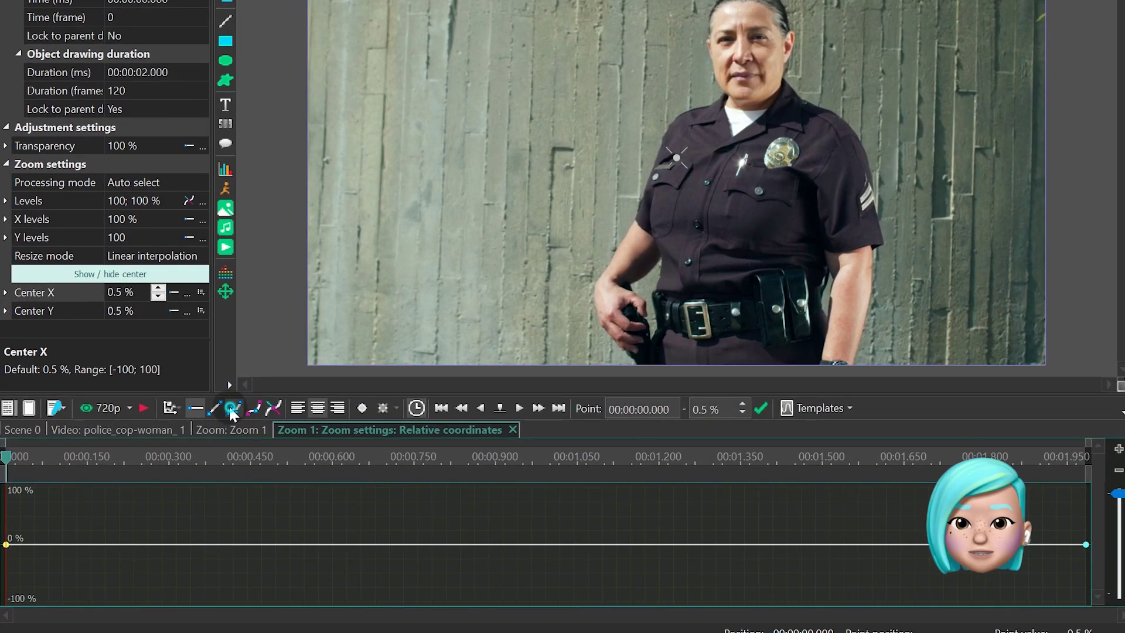
# Switch the zoom centre to curve mode and go to Zoom 1's 0.5 s marker
pyautogui.click(233, 411)
pyautogui.click(150, 430)
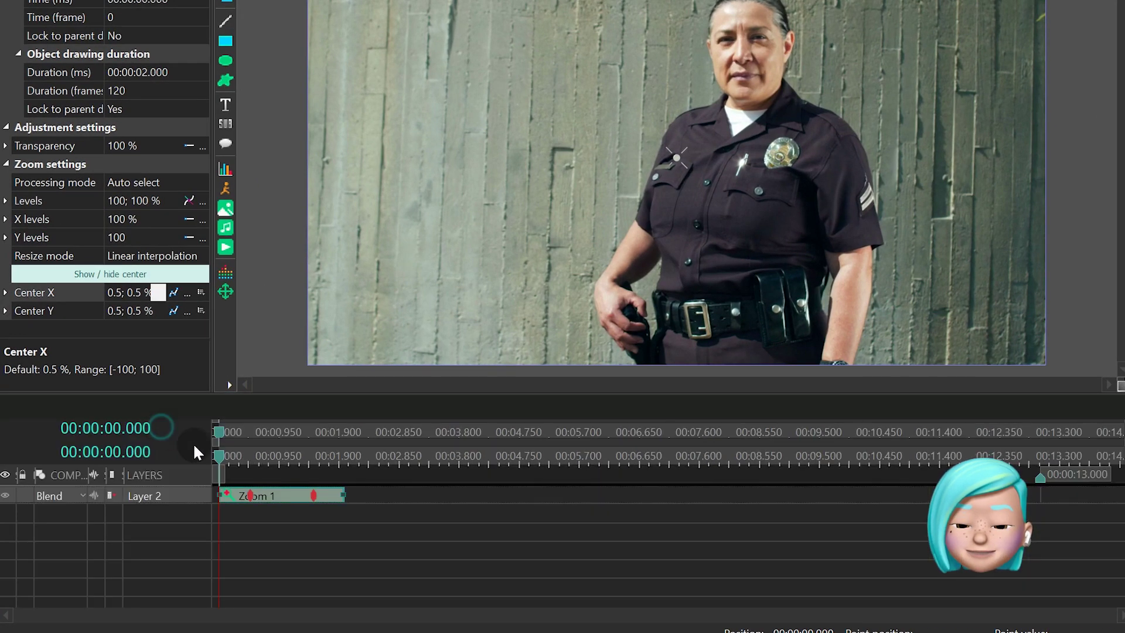
pyautogui.click(249, 430)
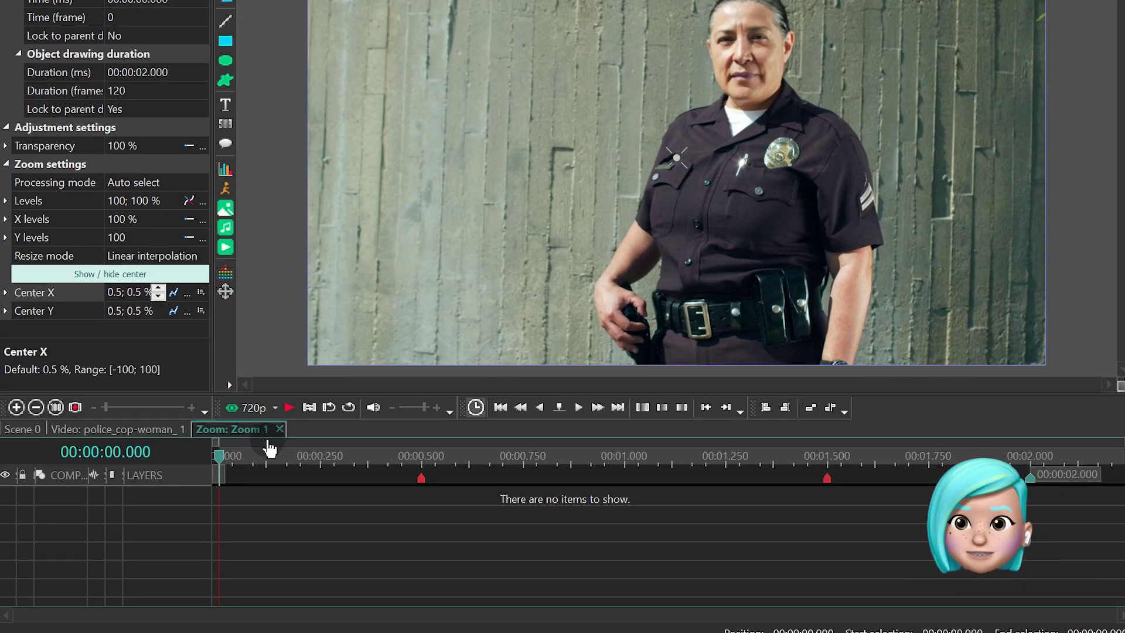
pyautogui.click(420, 456)
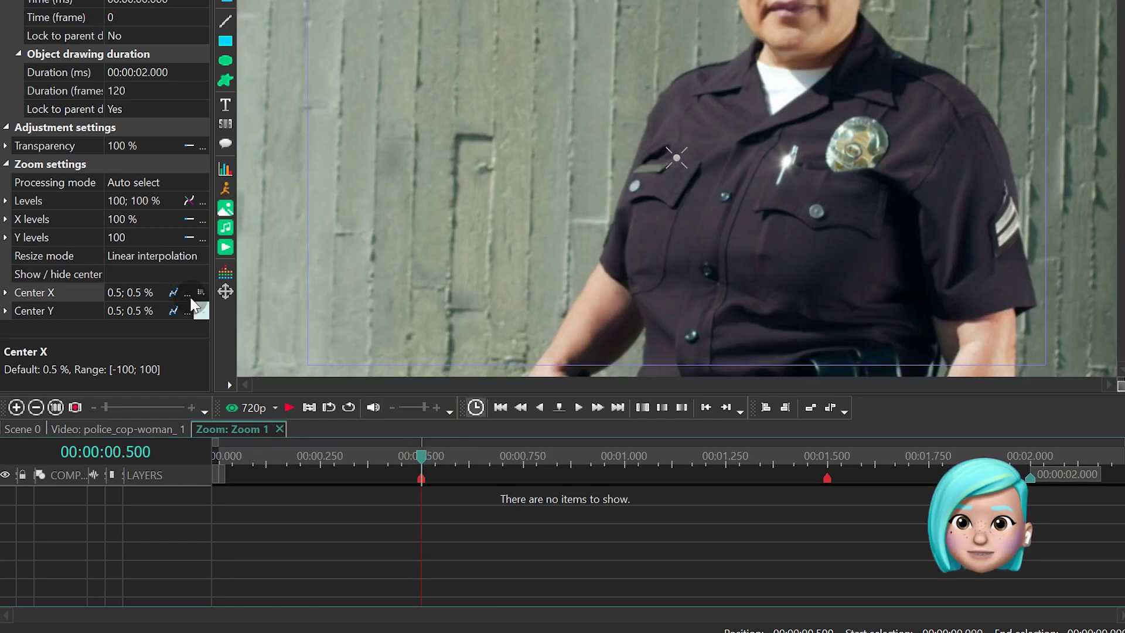
# Open the Center X curve and drag the zoom centre onto the officer's face
pyautogui.click(175, 293)
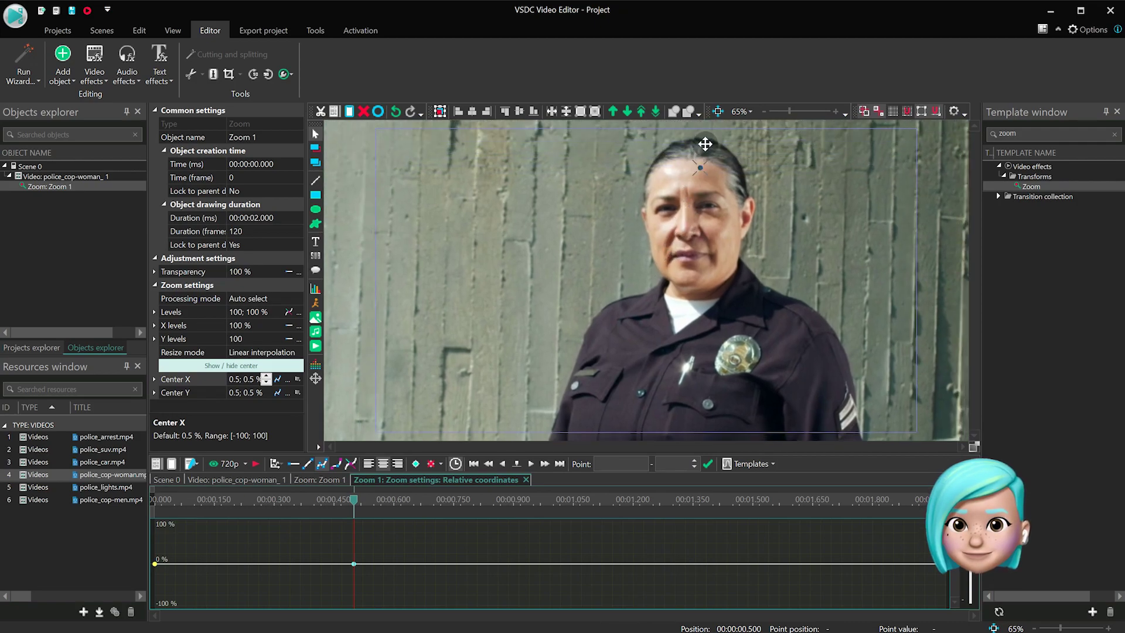
pyautogui.moveTo(706, 144); pyautogui.dragTo(710, 137)
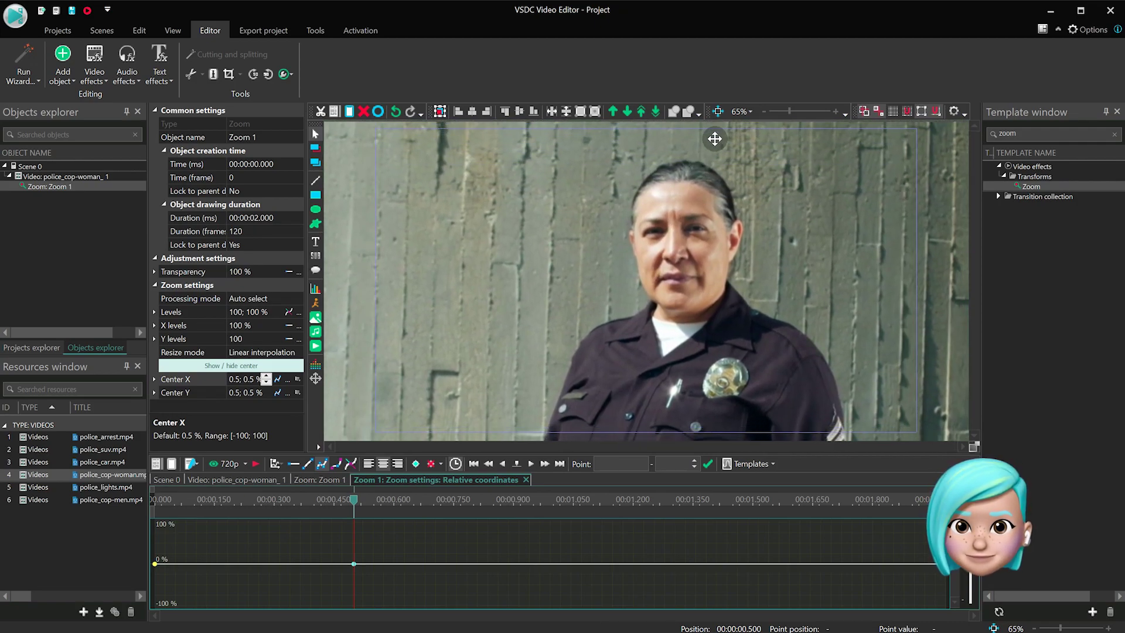
pyautogui.moveTo(710, 138); pyautogui.dragTo(716, 139)
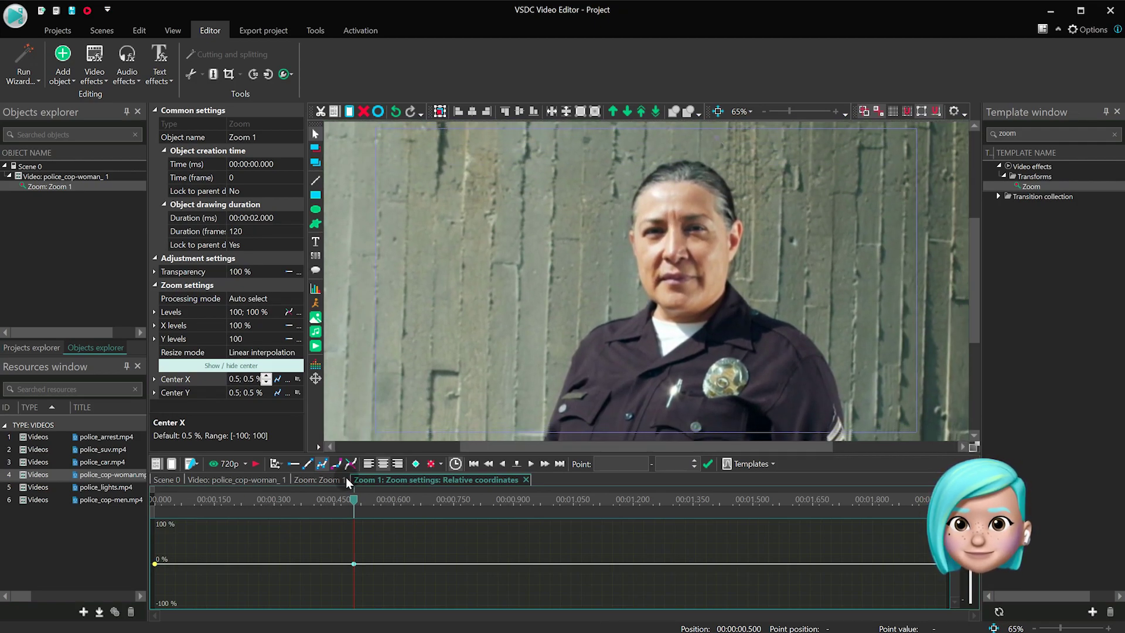
# Add a zoom-centre keyframe at 1.5 s and preview the zoom from the start
pyautogui.click(318, 480)
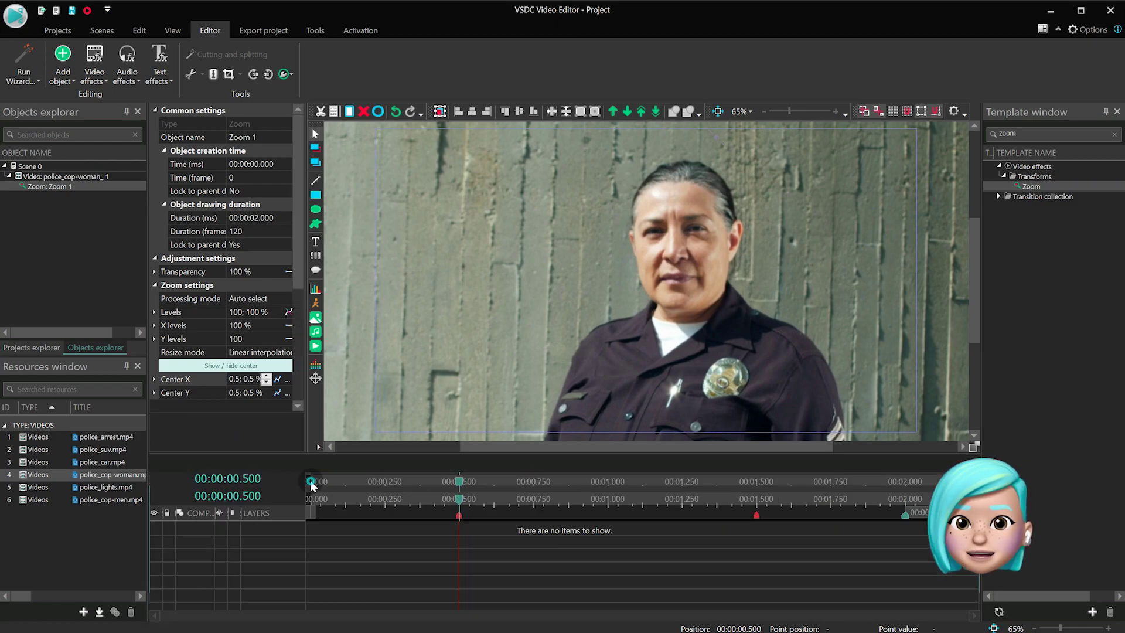
pyautogui.click(756, 495)
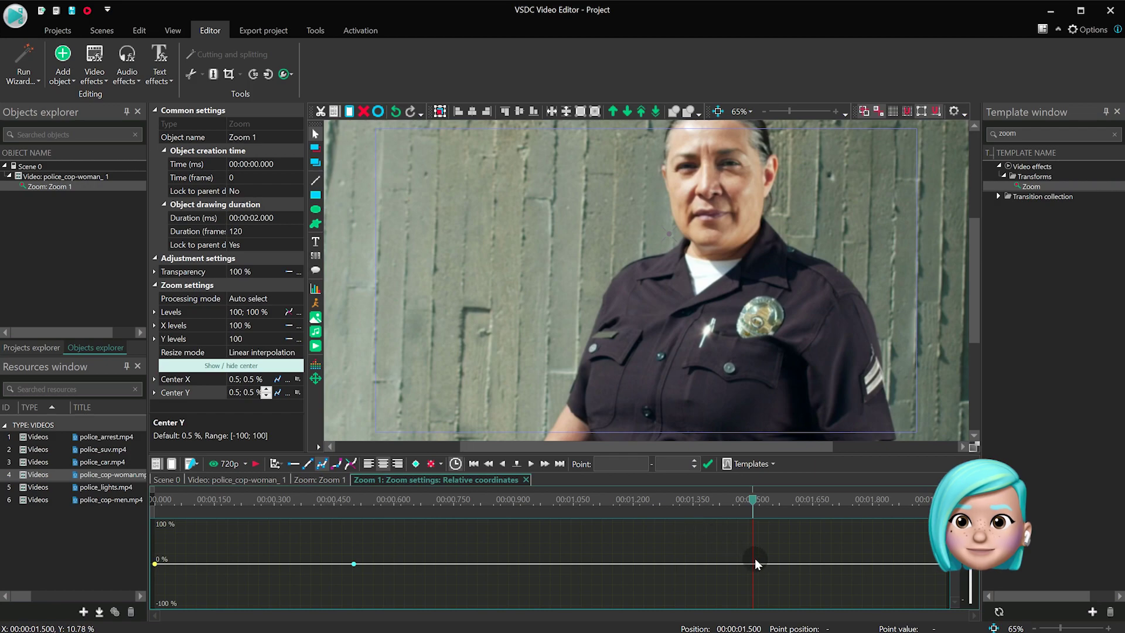
pyautogui.click(353, 564)
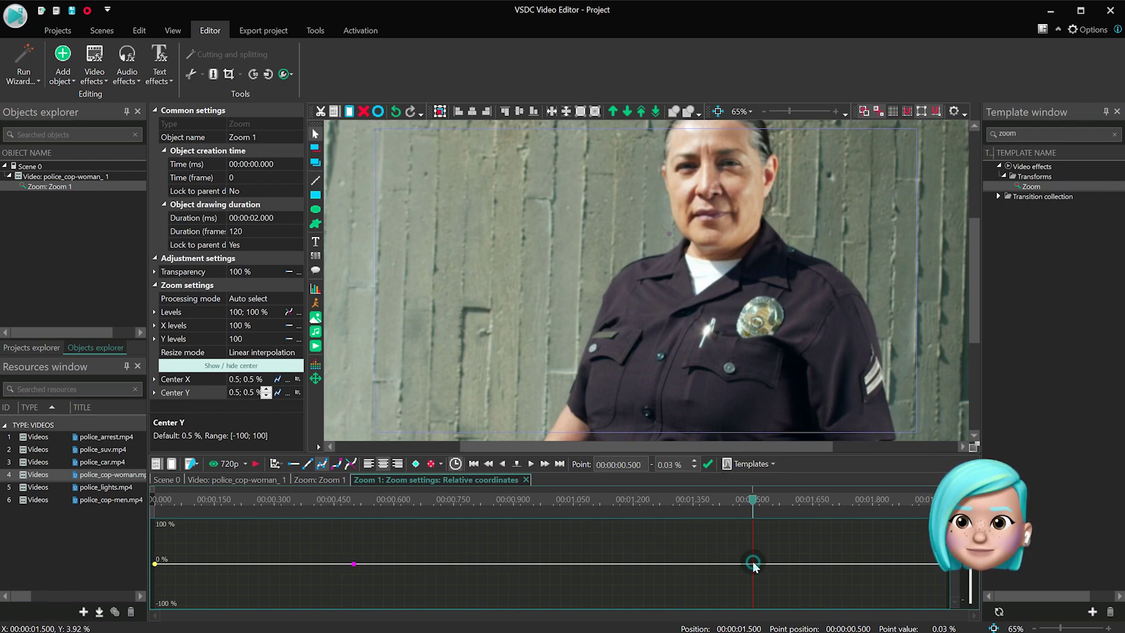
pyautogui.click(417, 464)
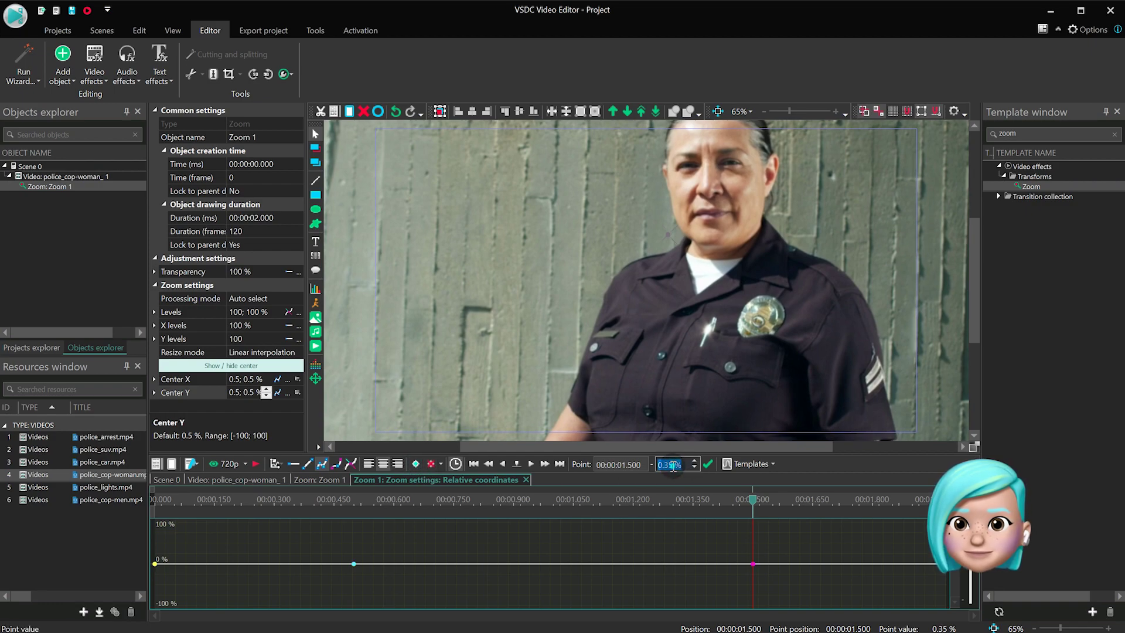
pyautogui.press('Return')
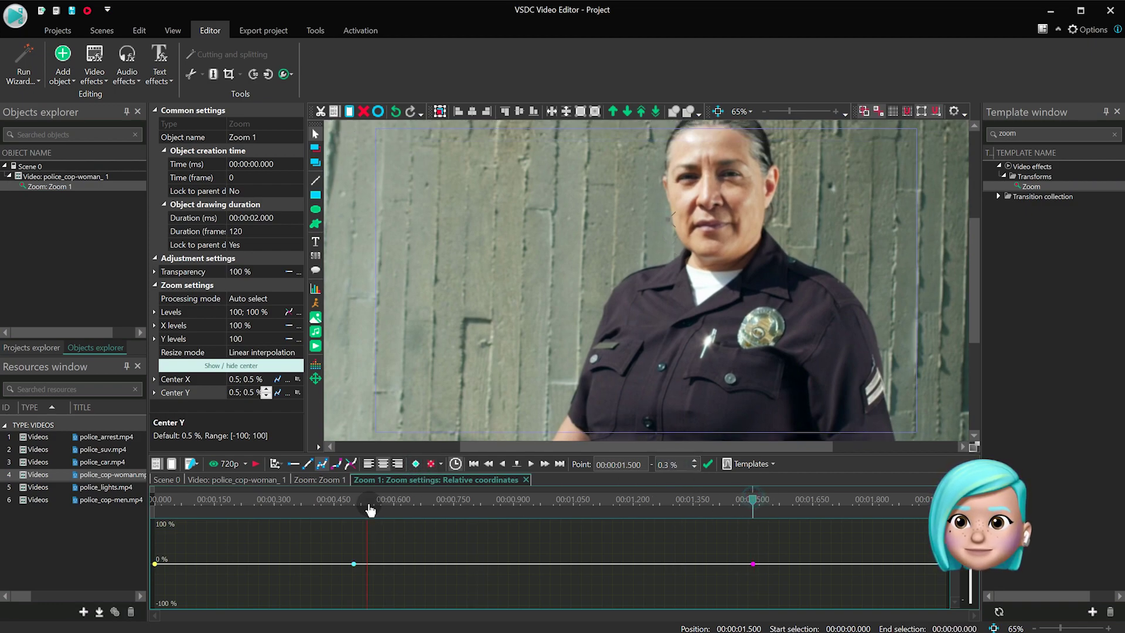
pyautogui.click(372, 501)
pyautogui.press('space')
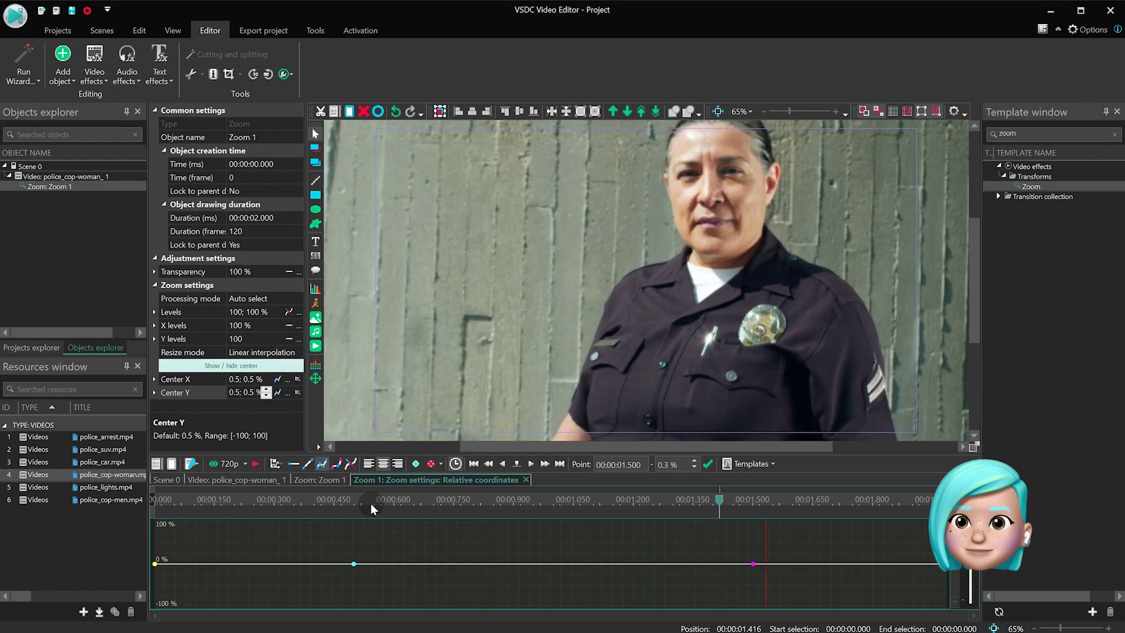
# Set the 0.5 s keyframe to Center Y 0.03% and Center X 0.63%, then replay the zoom
pyautogui.click(354, 564)
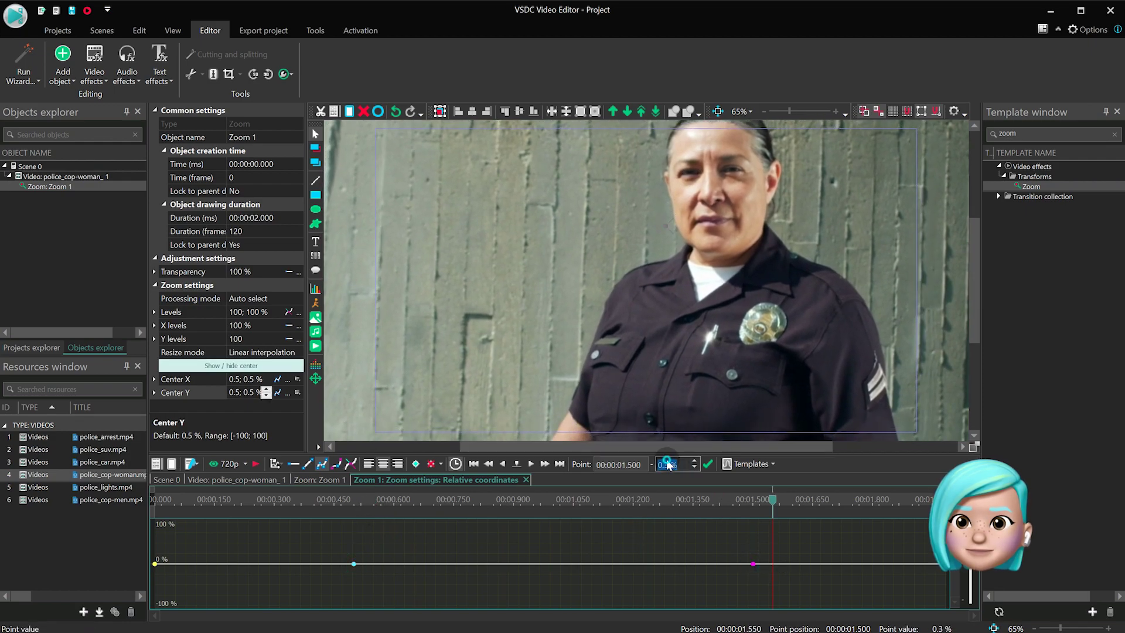
pyautogui.write('0.03')
pyautogui.press('Return')
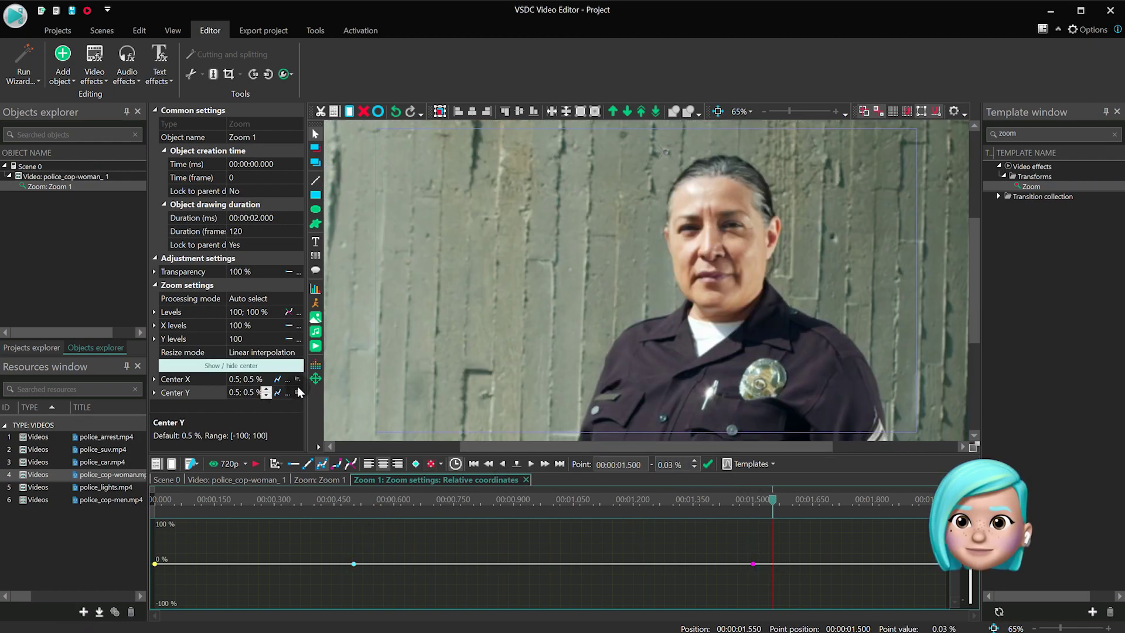
pyautogui.click(297, 379)
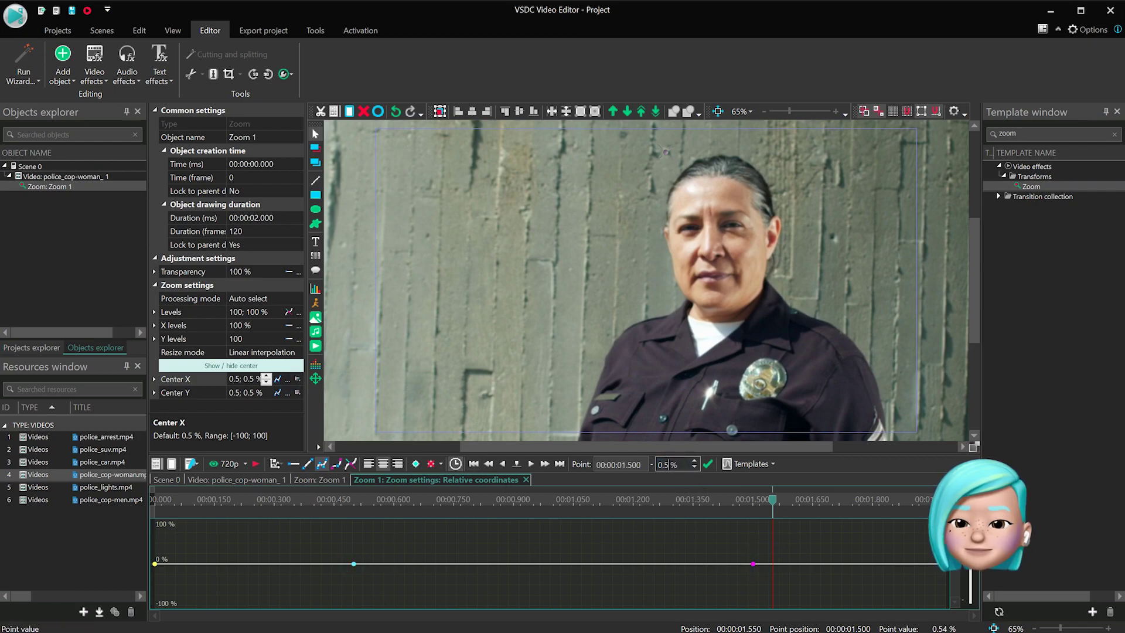
pyautogui.click(710, 465)
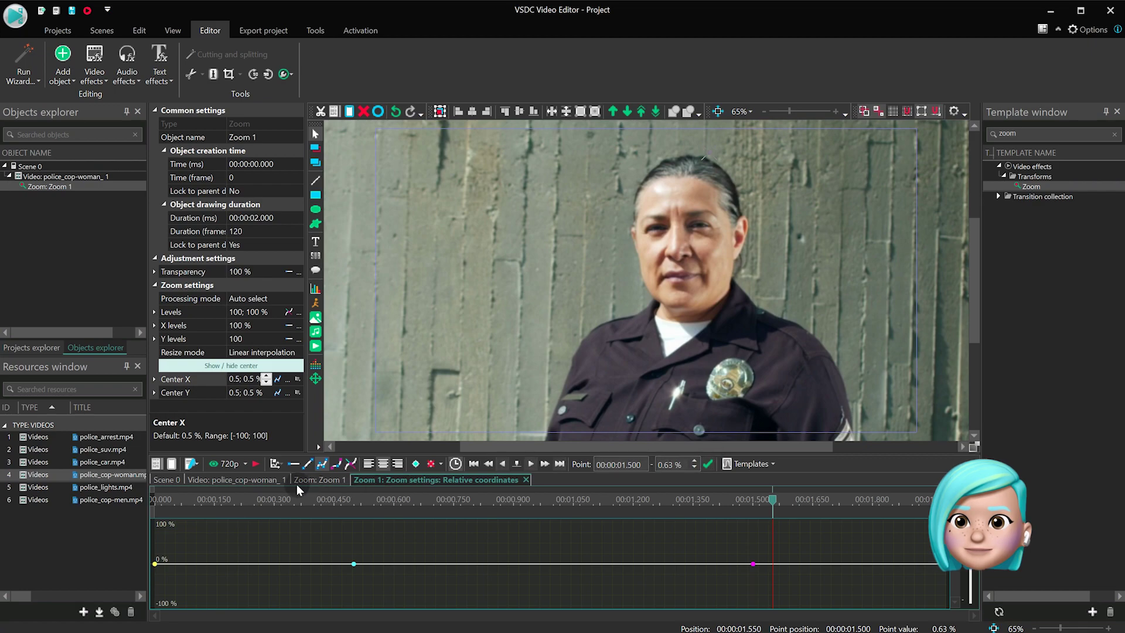
pyautogui.click(263, 480)
pyautogui.click(574, 464)
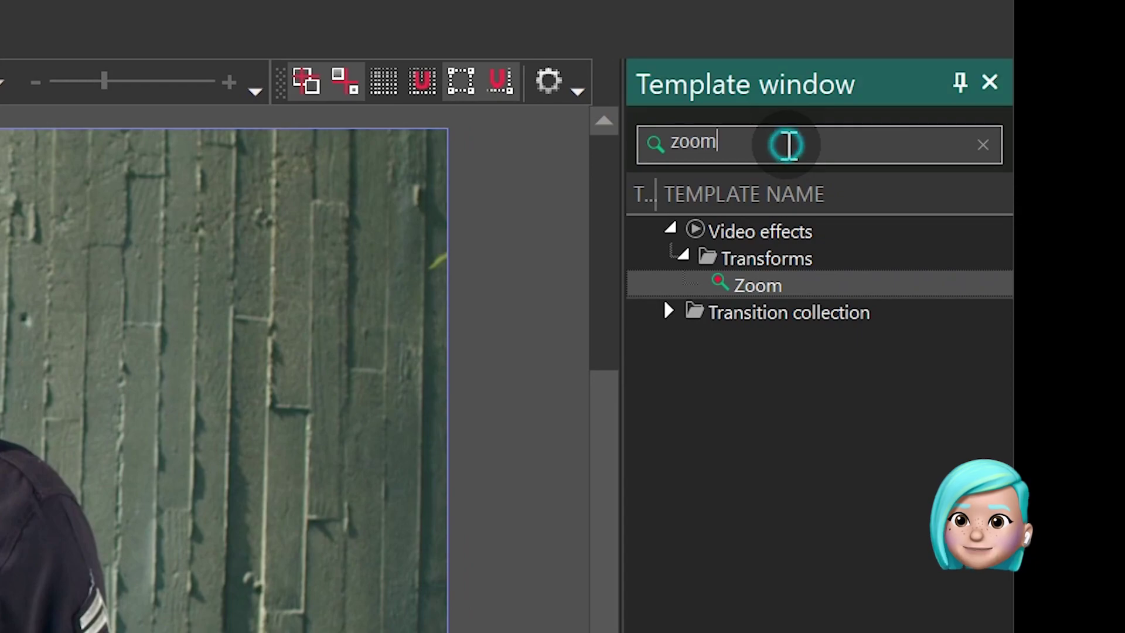
# Apply Motion blur to the police clip and trim MotionBlur 1 to Zoom 1's two seconds
pyautogui.doubleClick(822, 142)
pyautogui.write('blur')
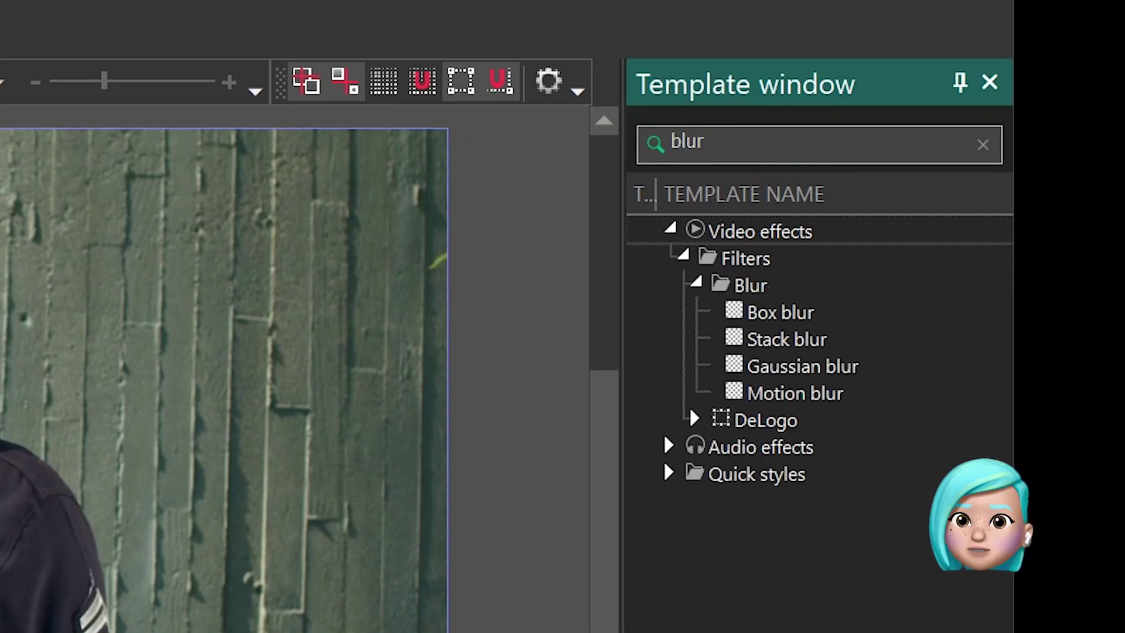
pyautogui.click(791, 393)
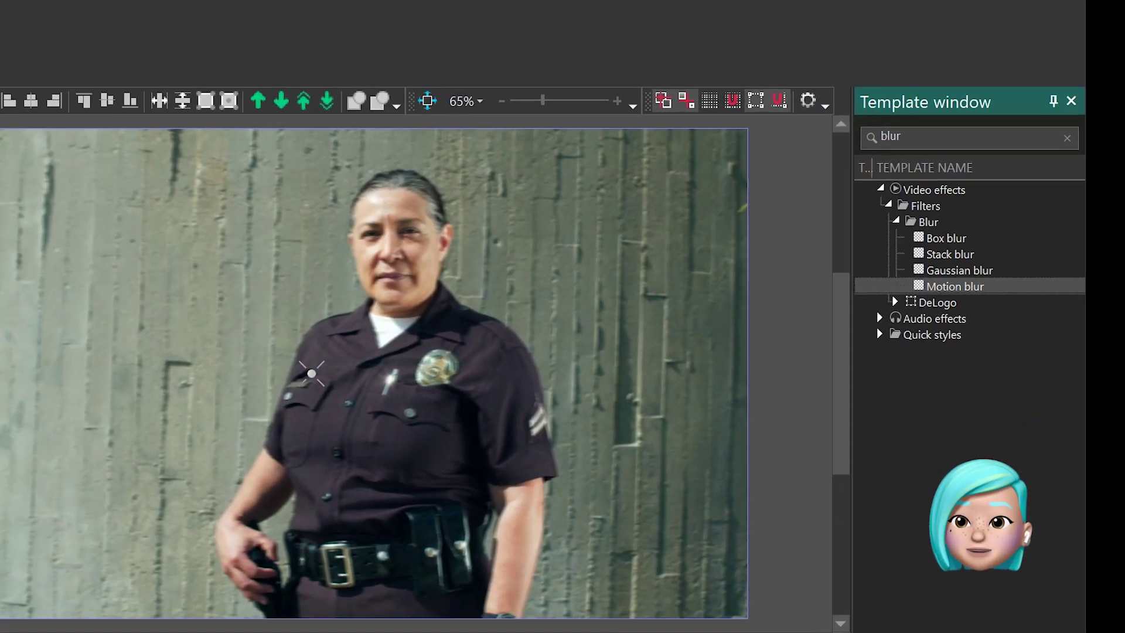
pyautogui.click(247, 541)
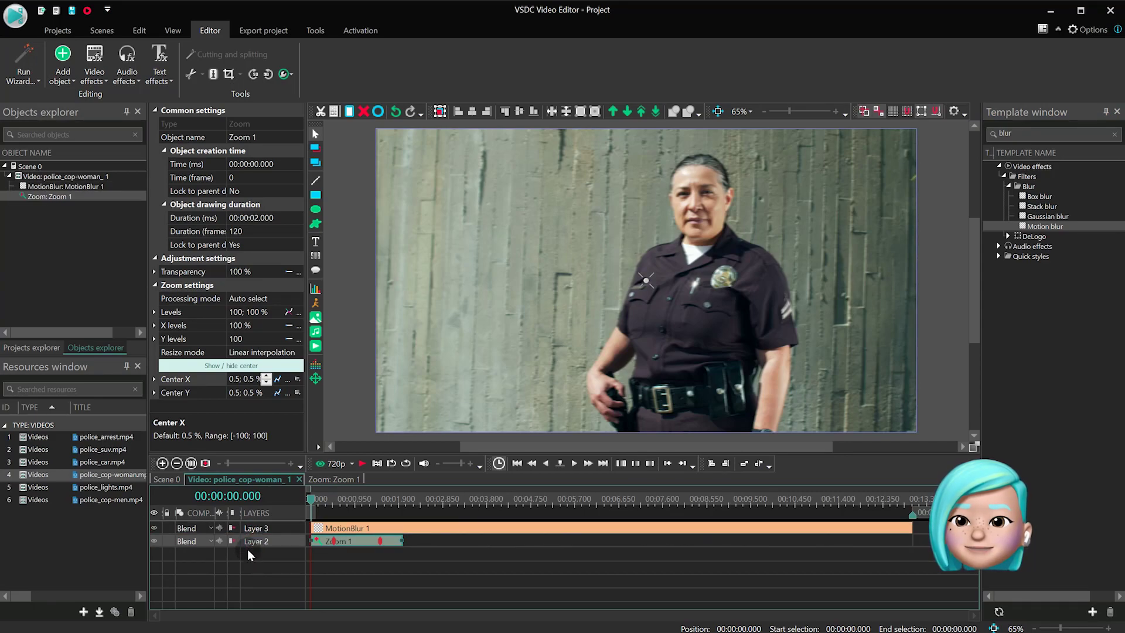
pyautogui.click(441, 532)
pyautogui.moveTo(910, 529); pyautogui.dragTo(399, 561)
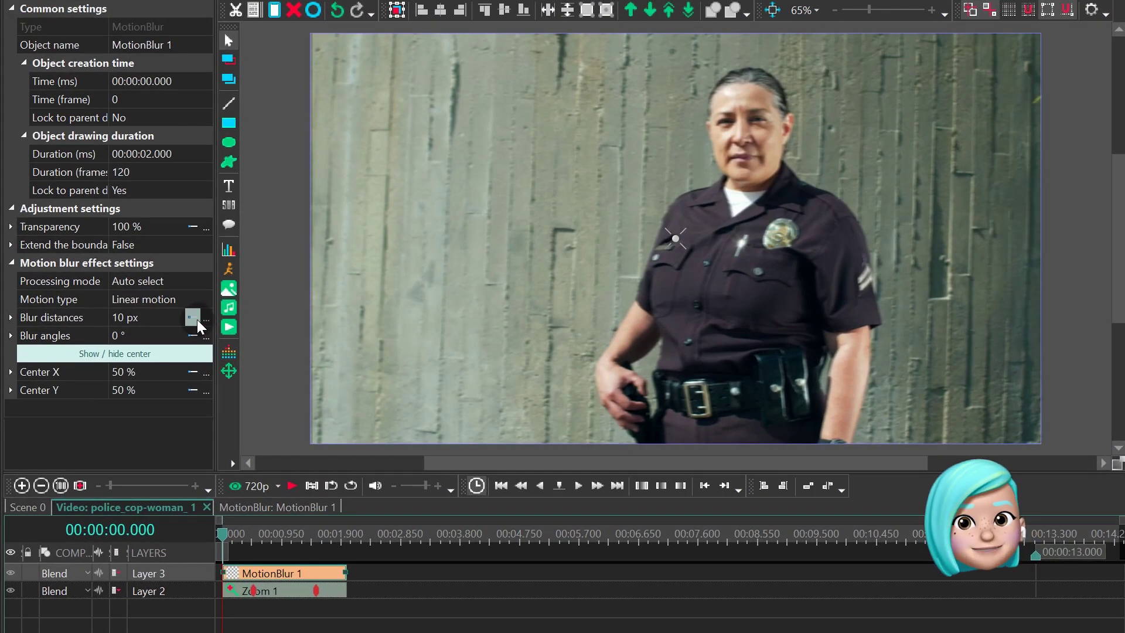
# Make the blur distance follow a Bezier curve, then preview from the clip start
pyautogui.click(194, 318)
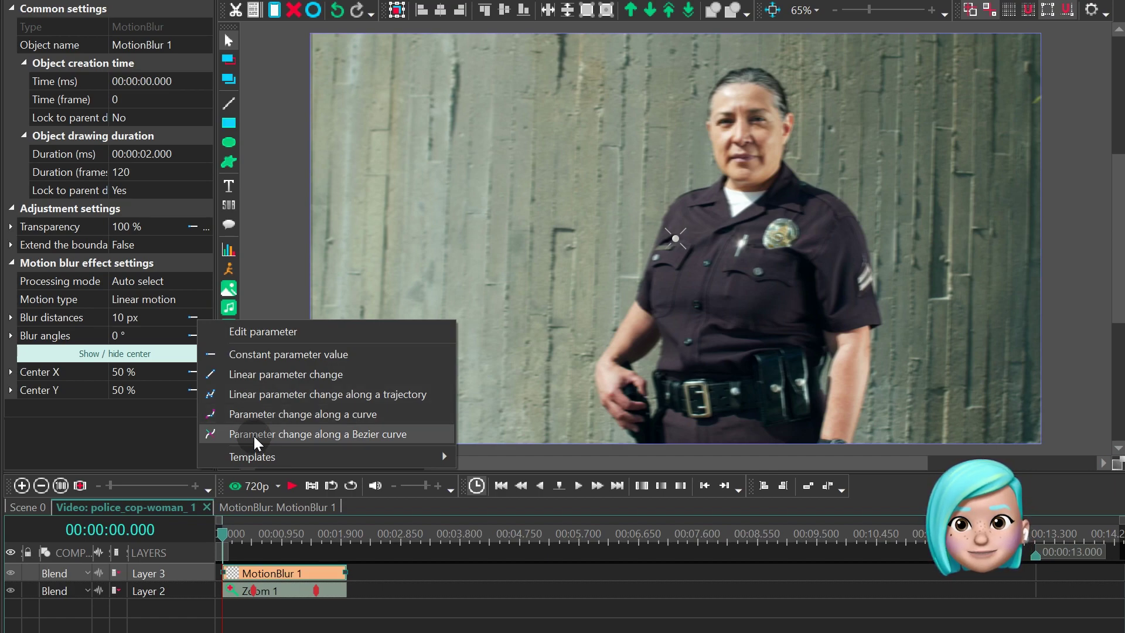
pyautogui.click(255, 435)
pyautogui.click(226, 536)
pyautogui.press('space')
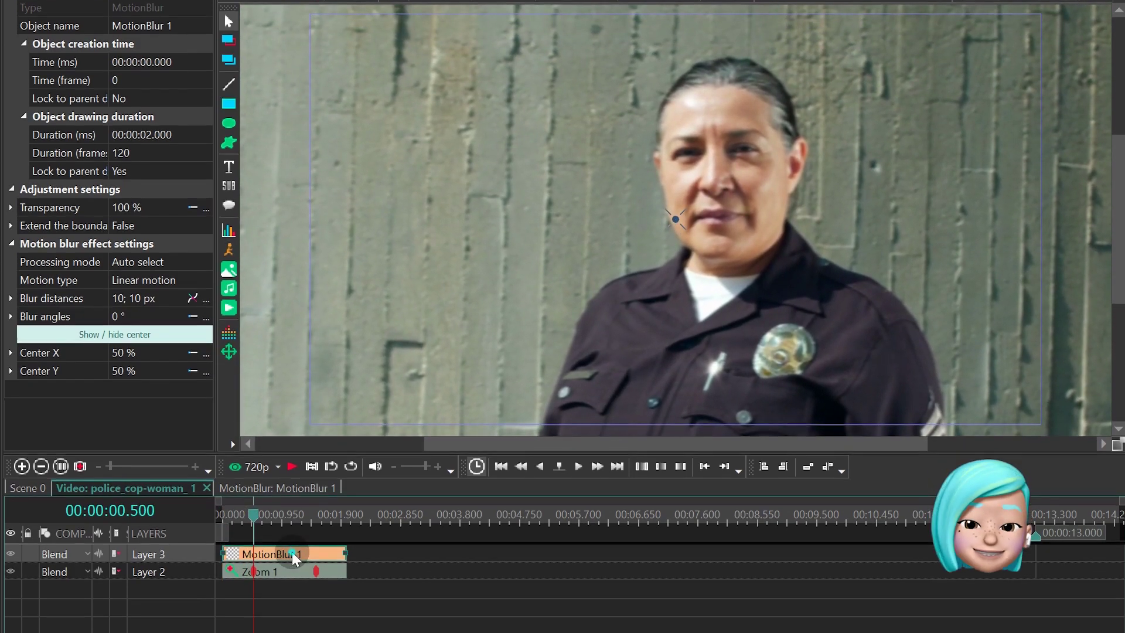
# Add a marker at 0.5 s inside the MotionBlur 1 effect timeline
pyautogui.doubleClick(292, 573)
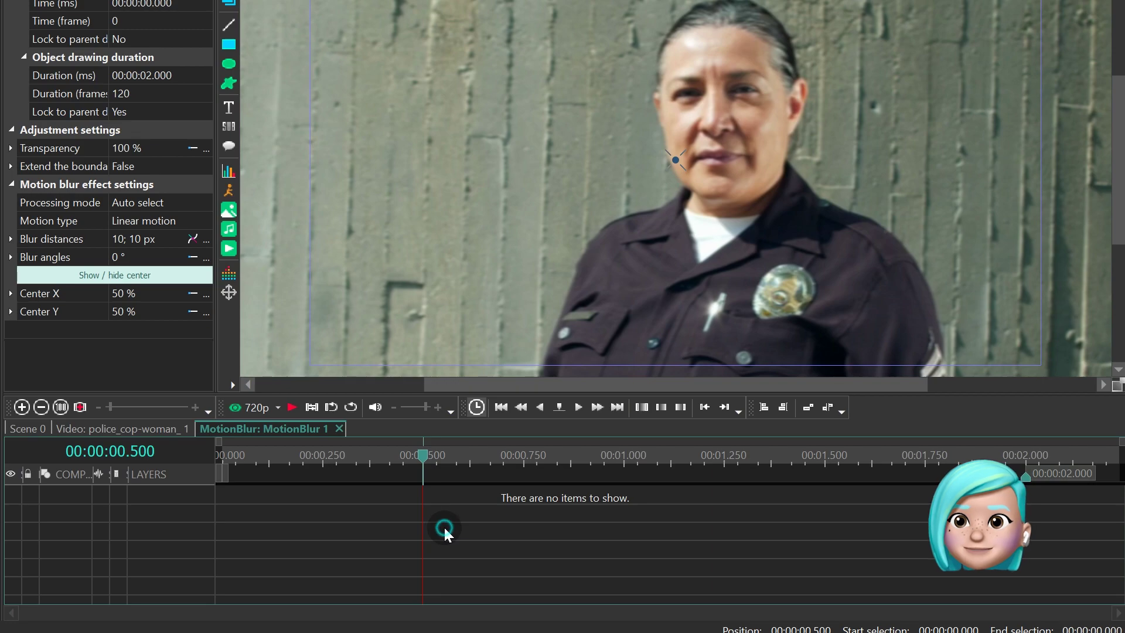
pyautogui.press('m')
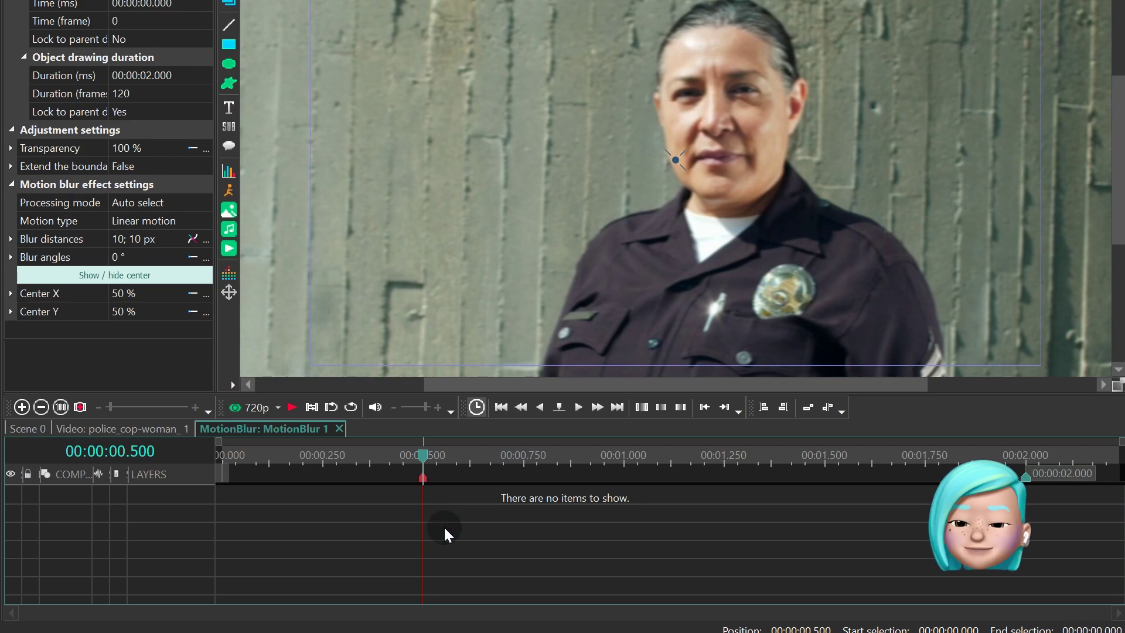
pyautogui.doubleClick(423, 477)
pyautogui.click(508, 278)
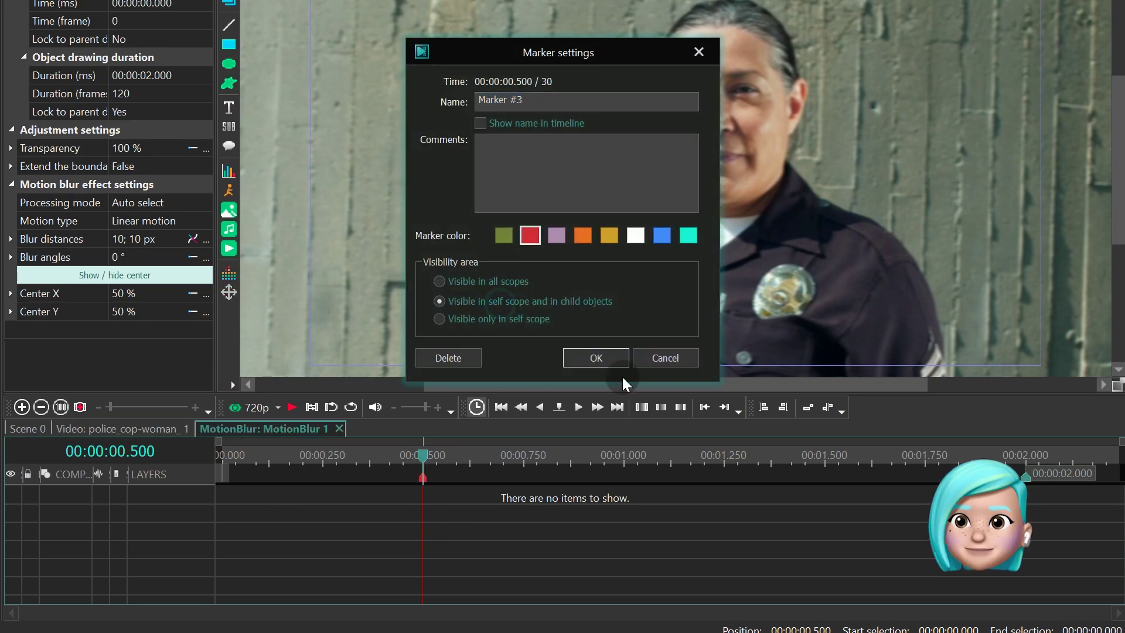
pyautogui.click(616, 363)
# Mark the 1.5 s point and bring up the blur distance curve editor
pyautogui.click(123, 428)
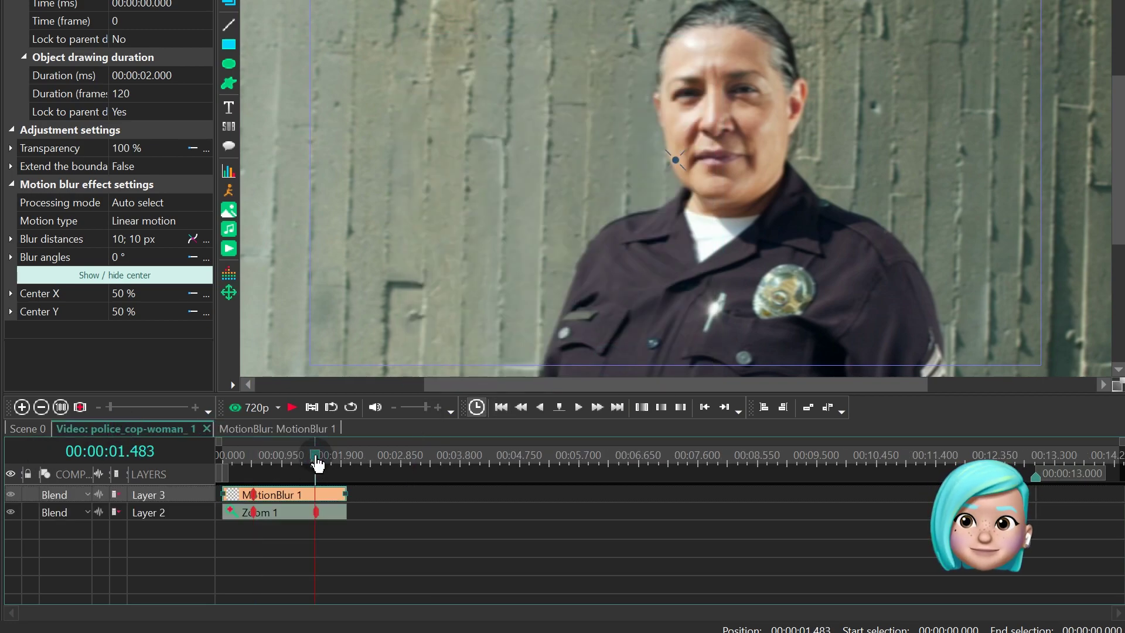
pyautogui.doubleClick(299, 495)
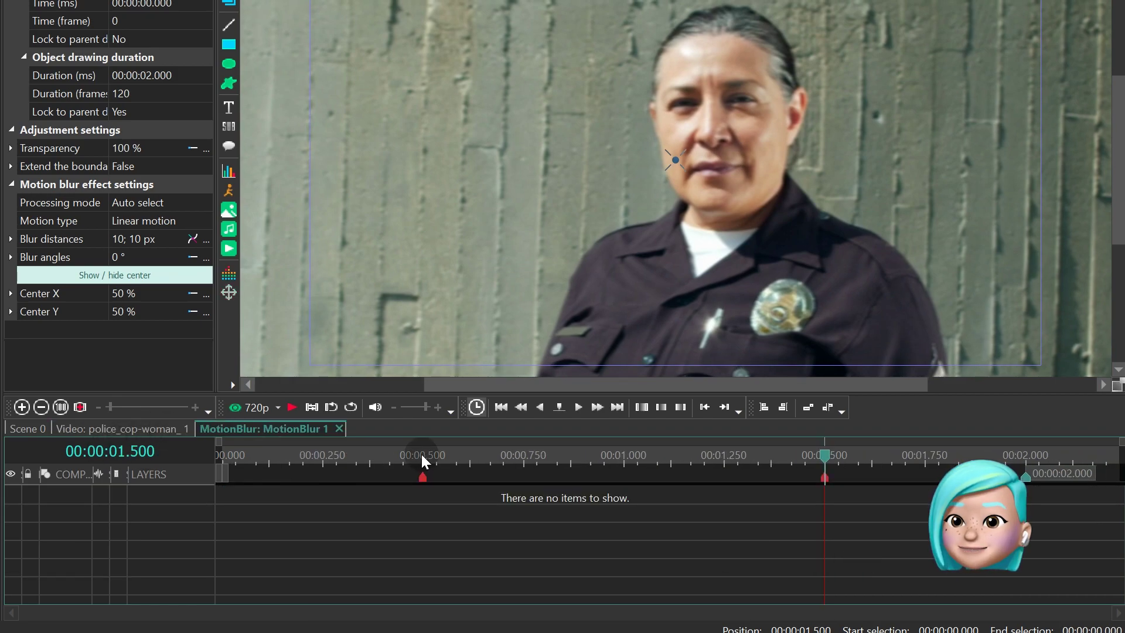
pyautogui.click(204, 239)
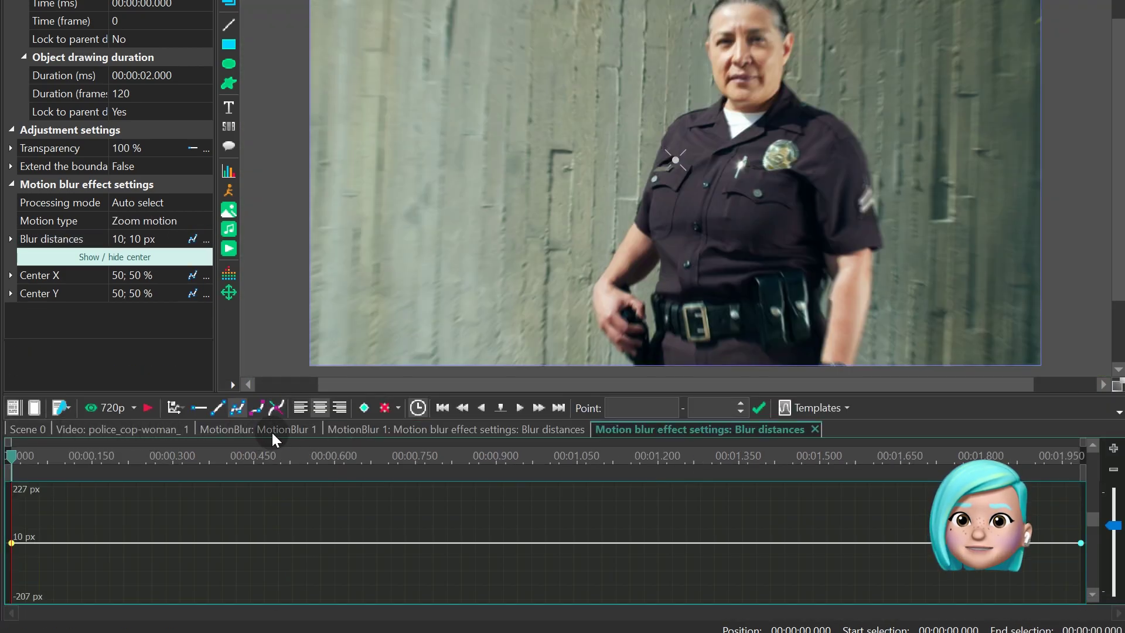
pyautogui.click(272, 431)
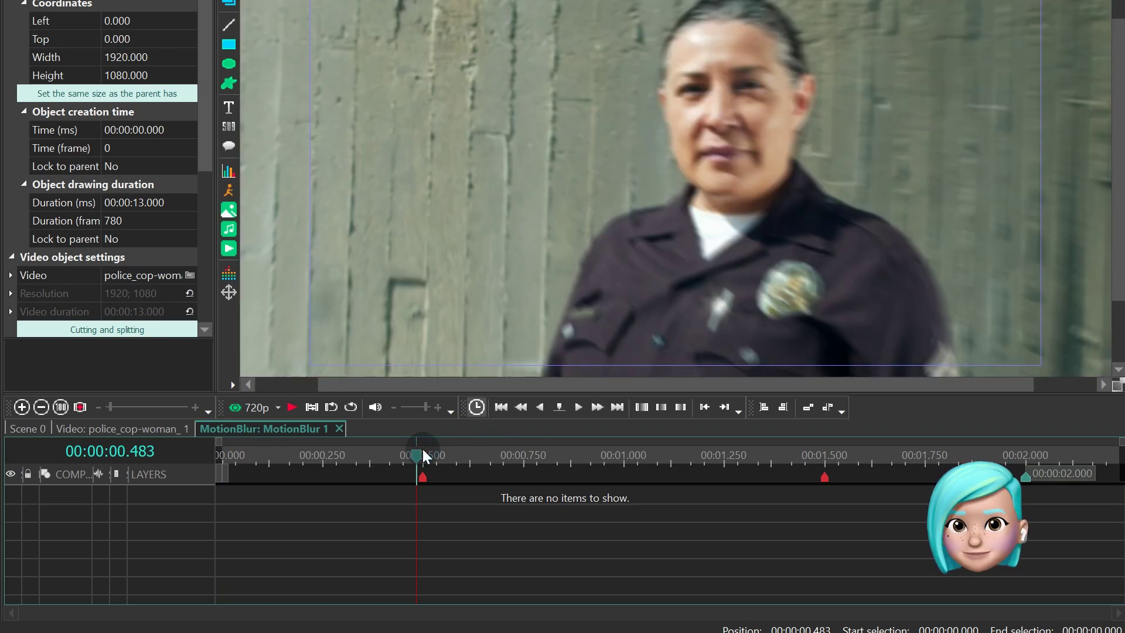
pyautogui.click(423, 457)
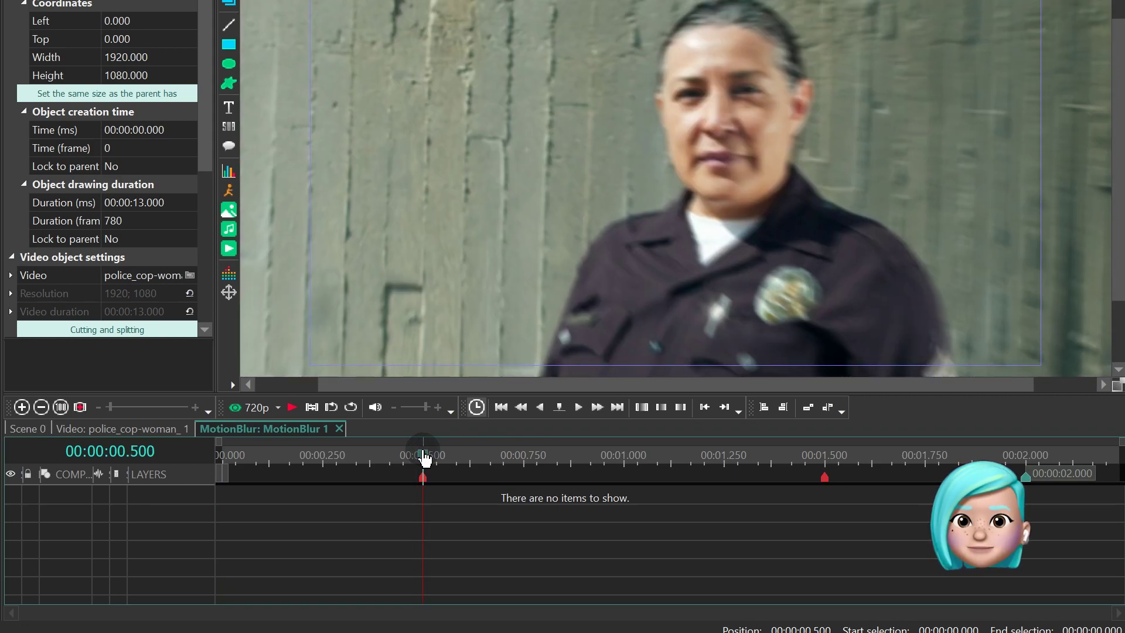
pyautogui.click(123, 429)
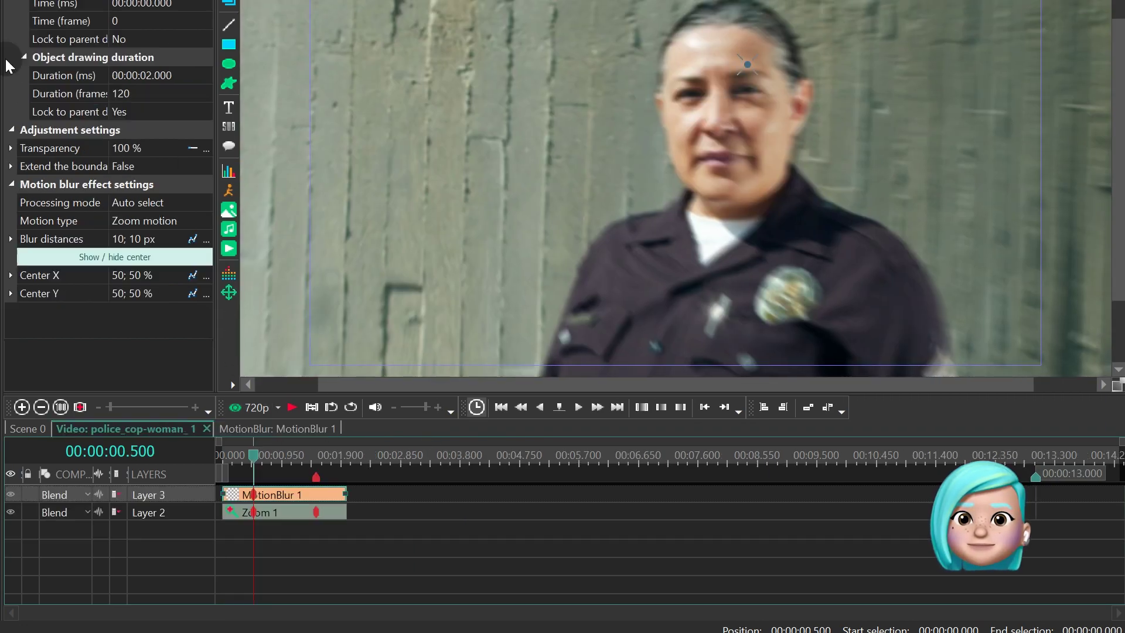
pyautogui.click(207, 239)
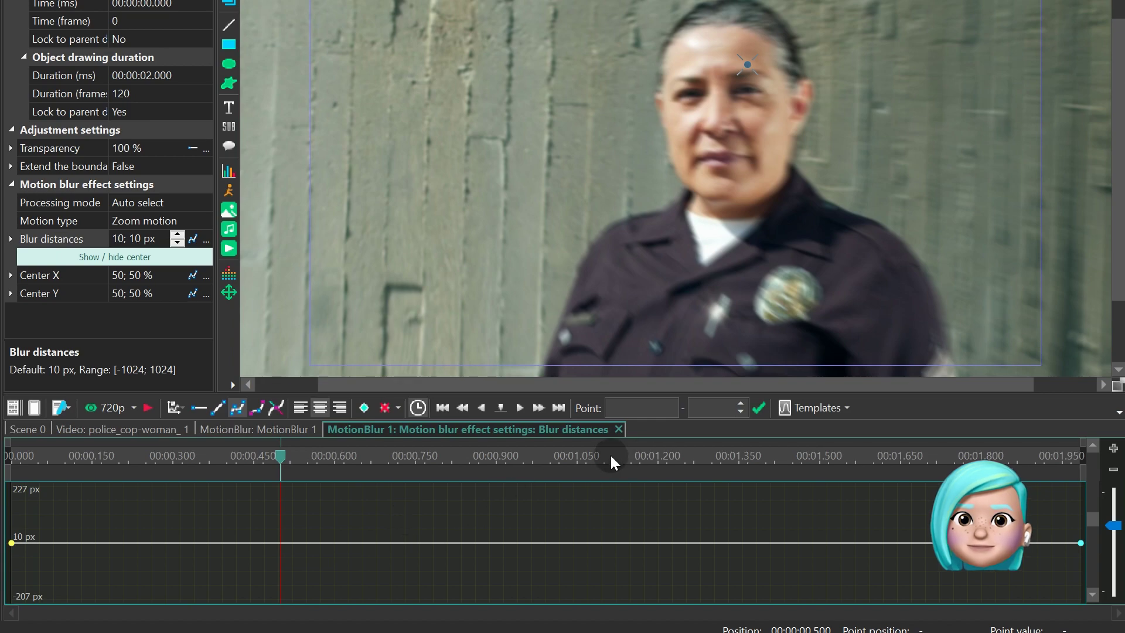
# Add blur distance keyframes at 0.5 s and 1.5 s on the curve
pyautogui.click(364, 407)
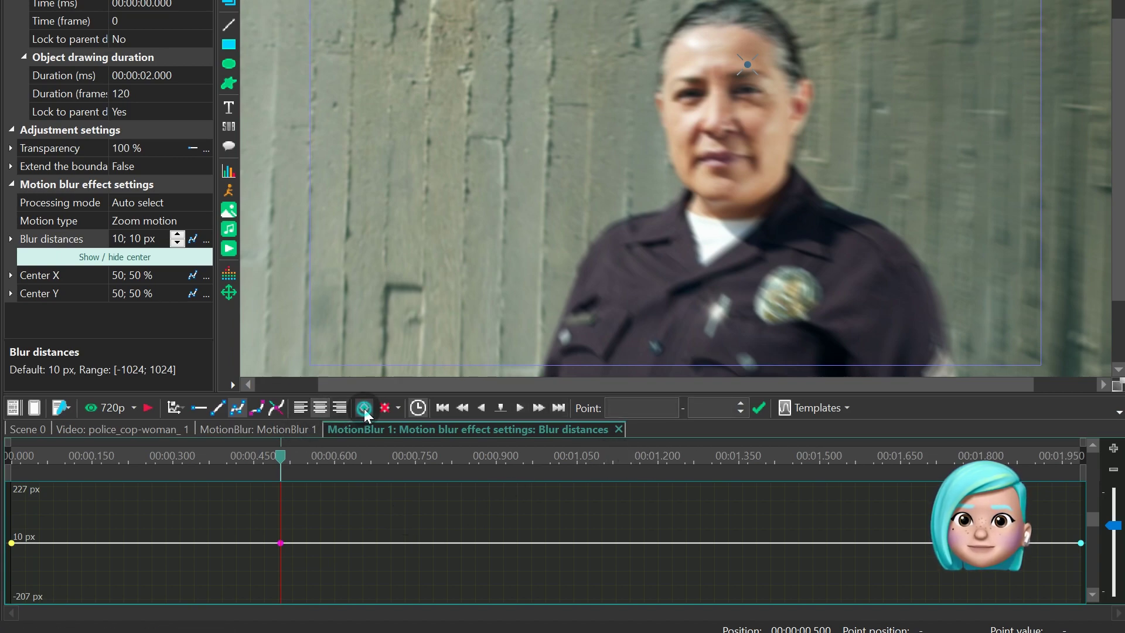
pyautogui.click(247, 432)
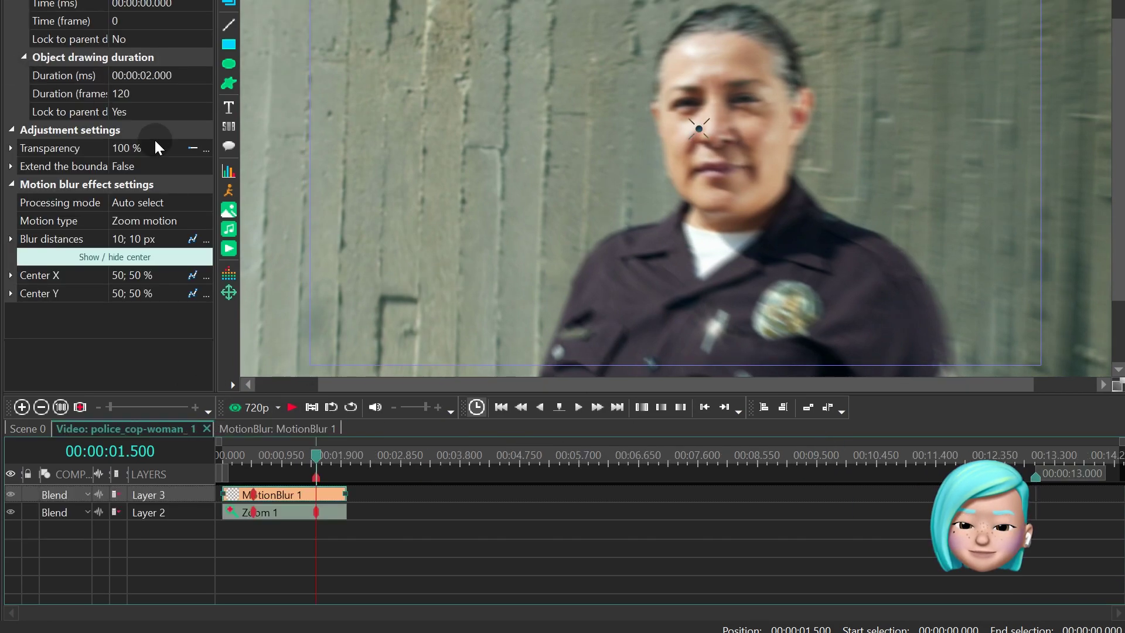
pyautogui.click(193, 239)
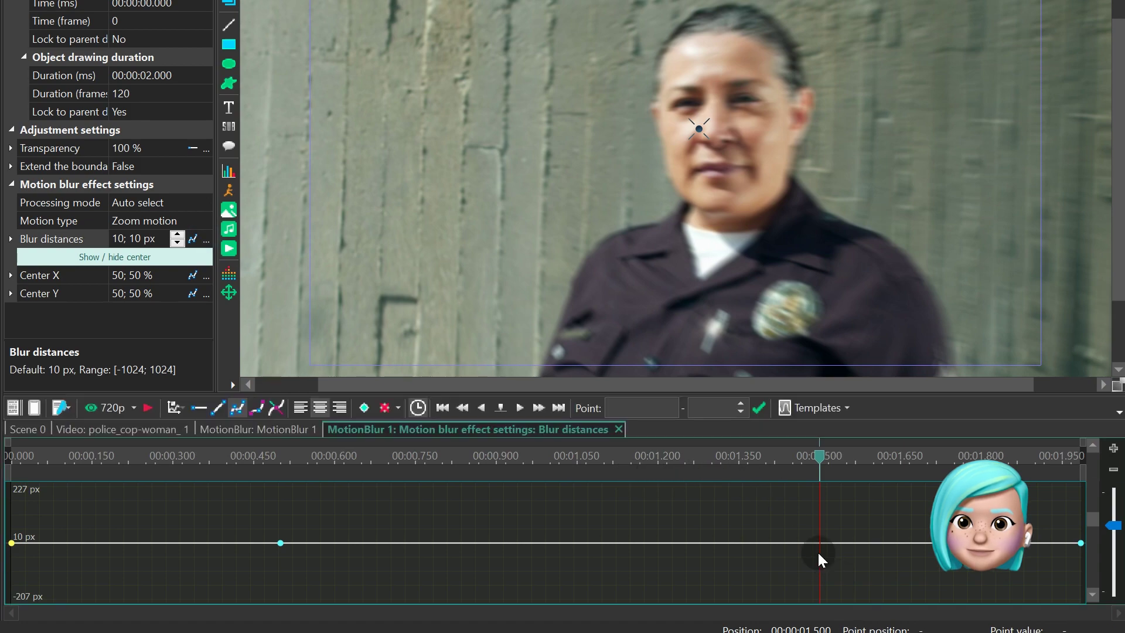
pyautogui.click(365, 407)
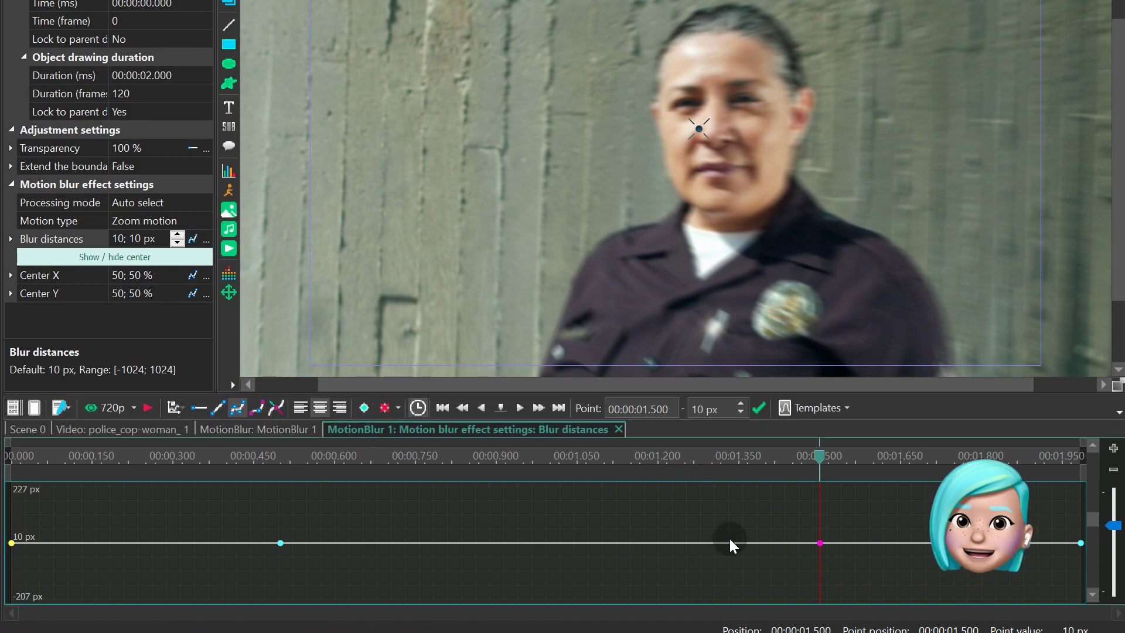
# Set the 1.5 s, final, 0.5 s and first blur keyframes to 0 px
pyautogui.click(740, 414)
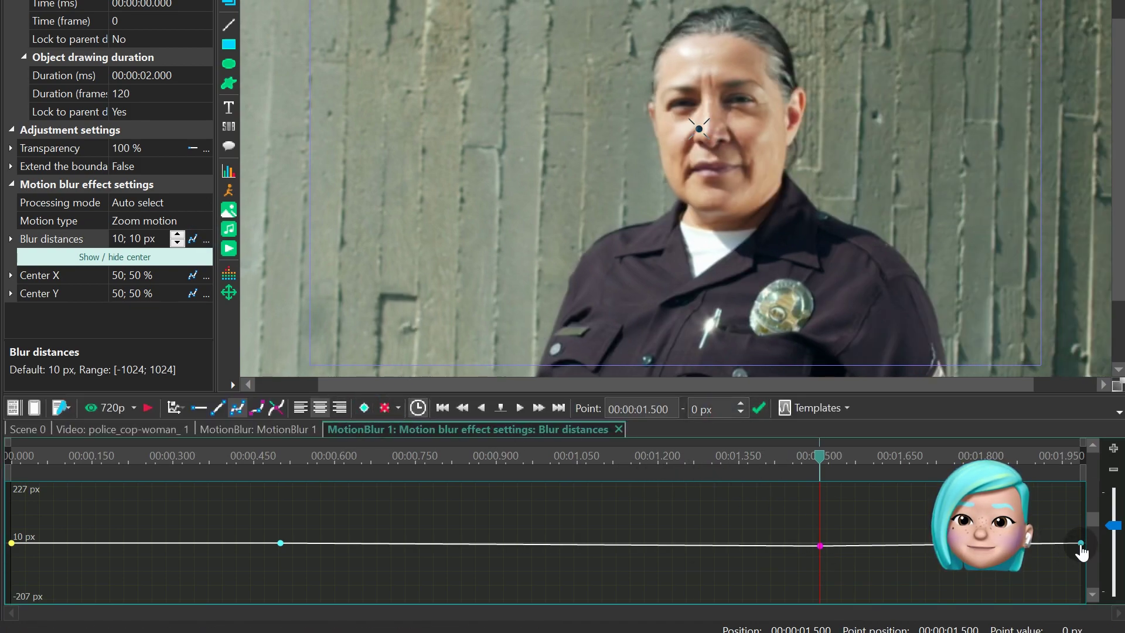
pyautogui.click(1081, 542)
pyautogui.doubleClick(704, 408)
pyautogui.write('0')
pyautogui.press('Return')
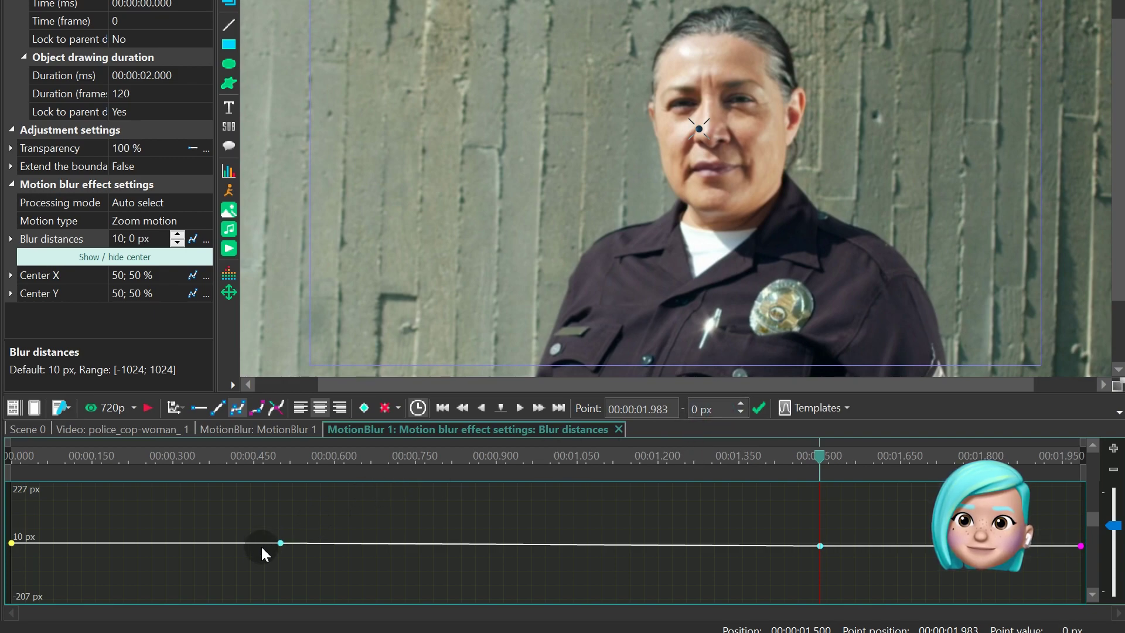
pyautogui.click(281, 544)
pyautogui.doubleClick(704, 408)
pyautogui.write('0')
pyautogui.press('Return')
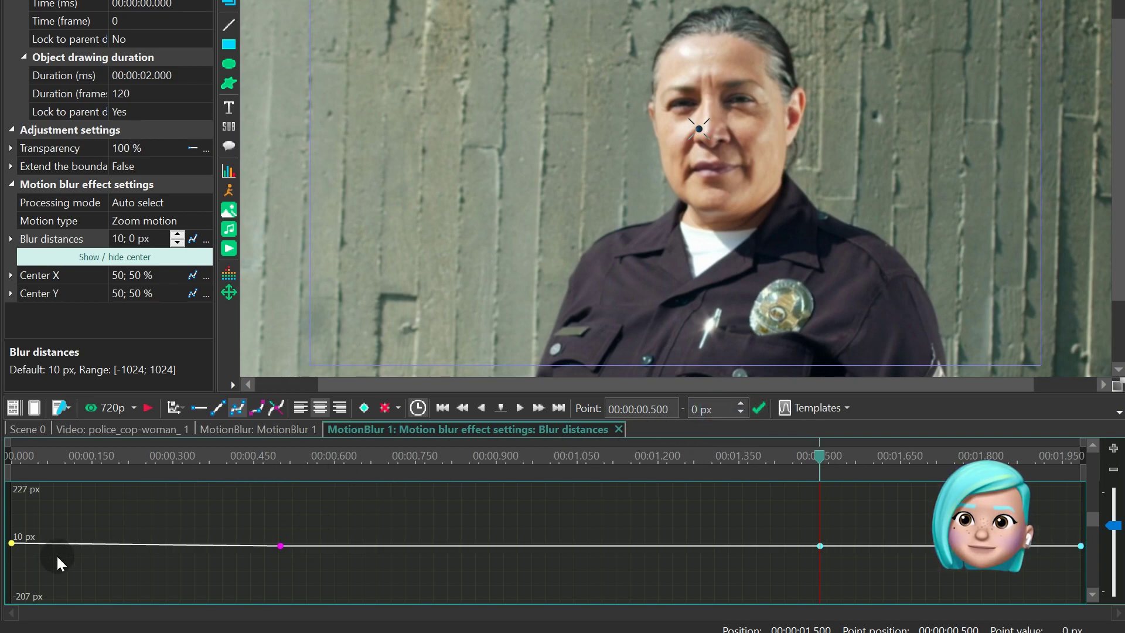
pyautogui.click(12, 544)
pyautogui.doubleClick(703, 409)
pyautogui.write('0')
pyautogui.press('Return')
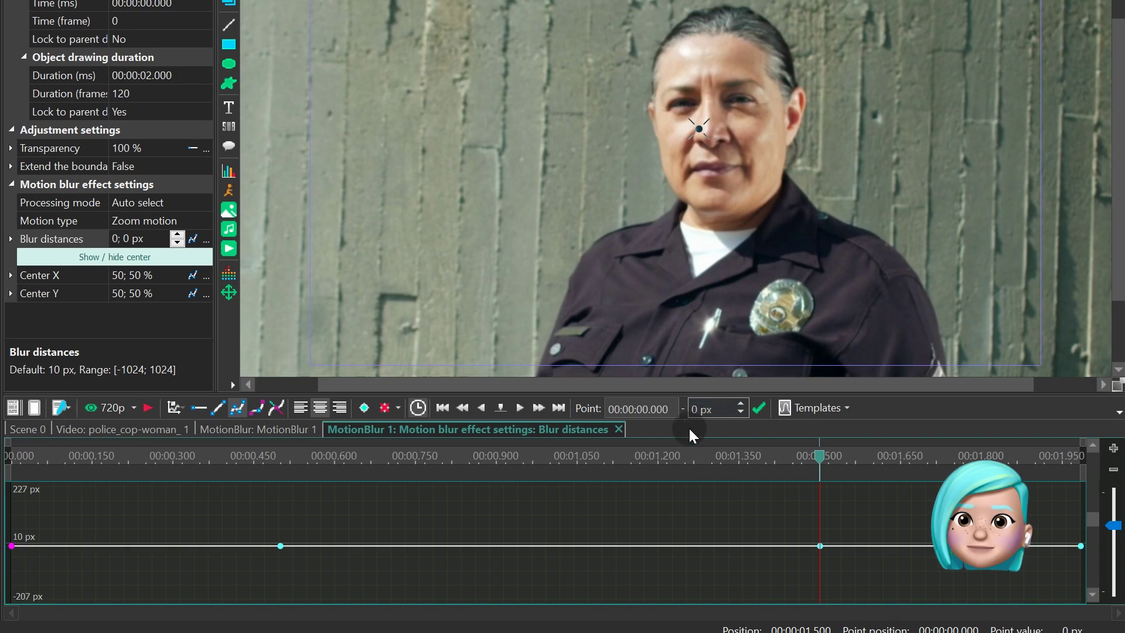
pyautogui.click(140, 454)
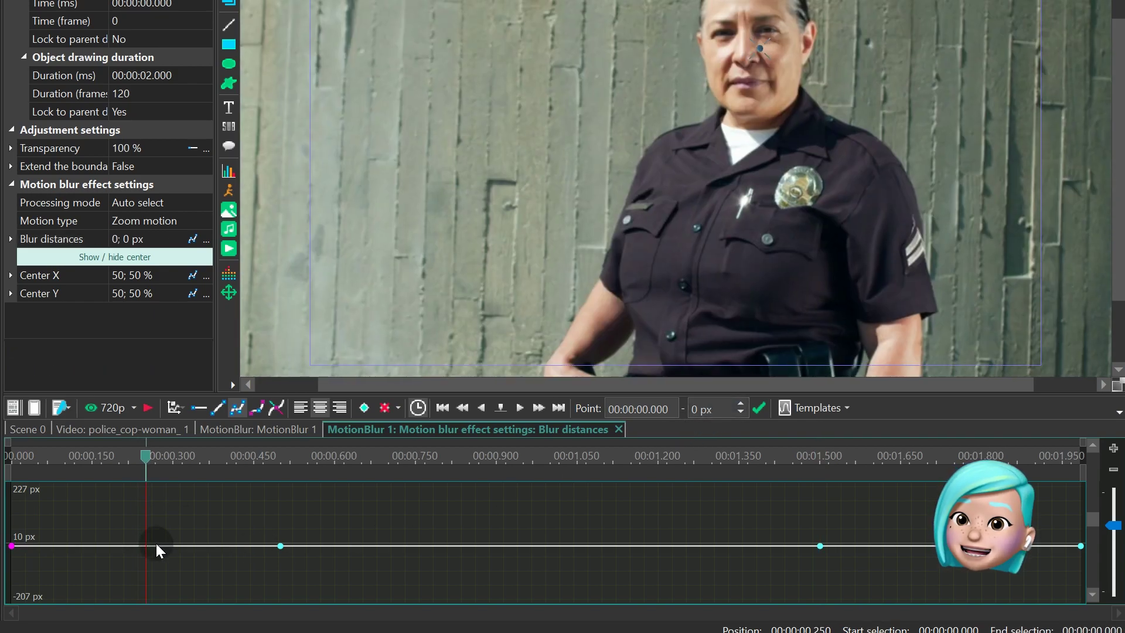
# Add a smooth Bezier 20 px blur keyframe at 0.25 s and shape its curve
pyautogui.doubleClick(145, 546)
pyautogui.moveTo(145, 546); pyautogui.dragTo(147, 535)
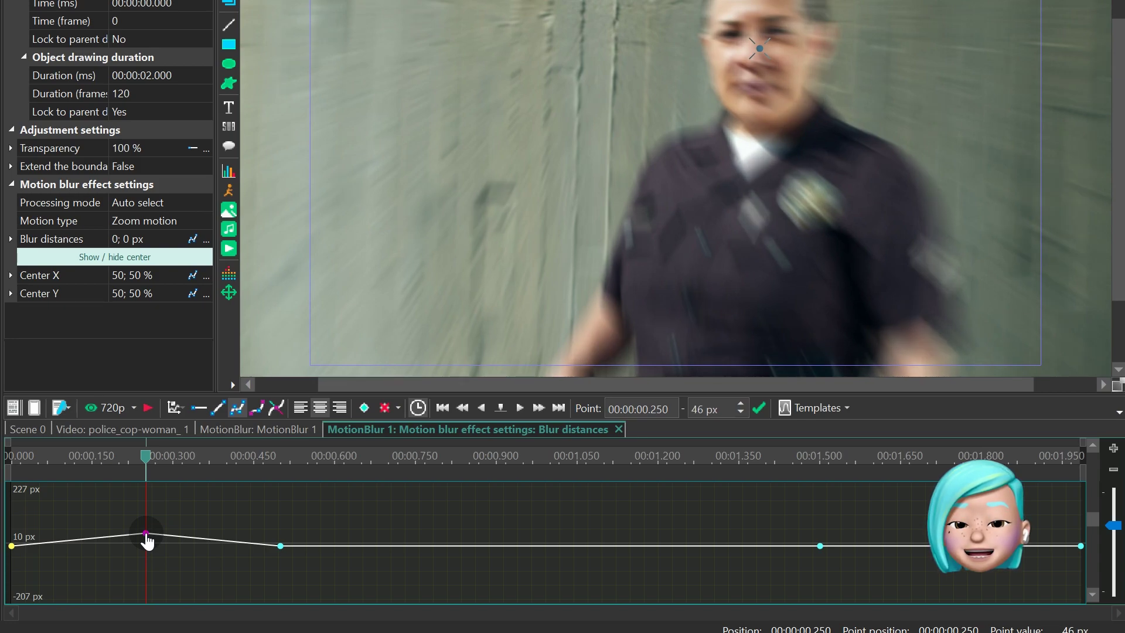
pyautogui.click(275, 409)
pyautogui.write('20')
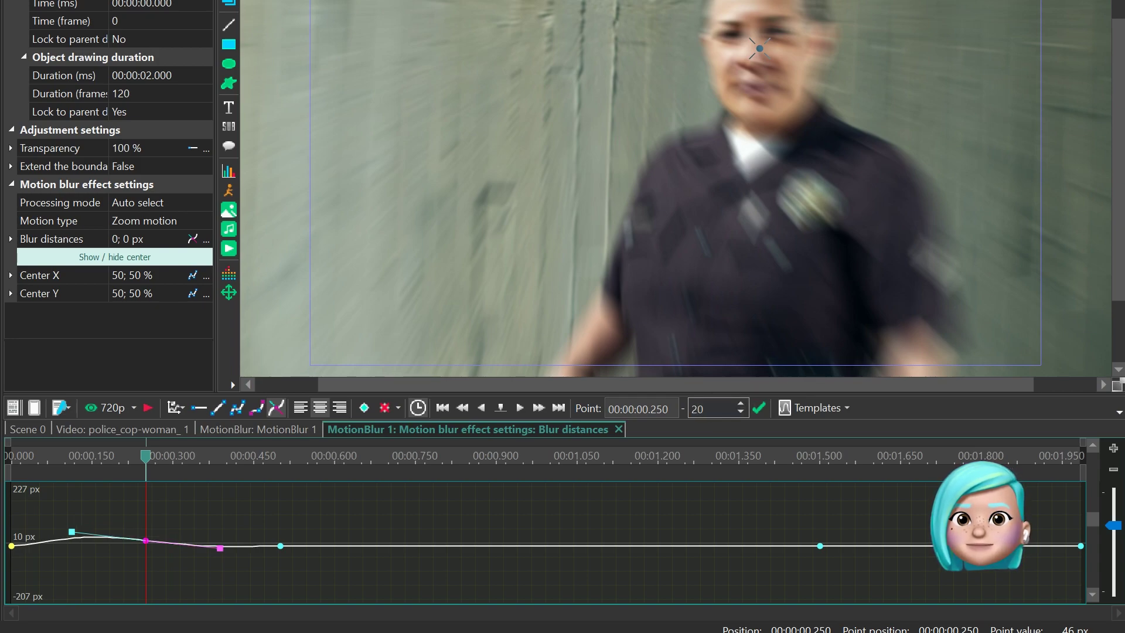
pyautogui.press('Return')
pyautogui.moveTo(220, 555); pyautogui.dragTo(220, 541)
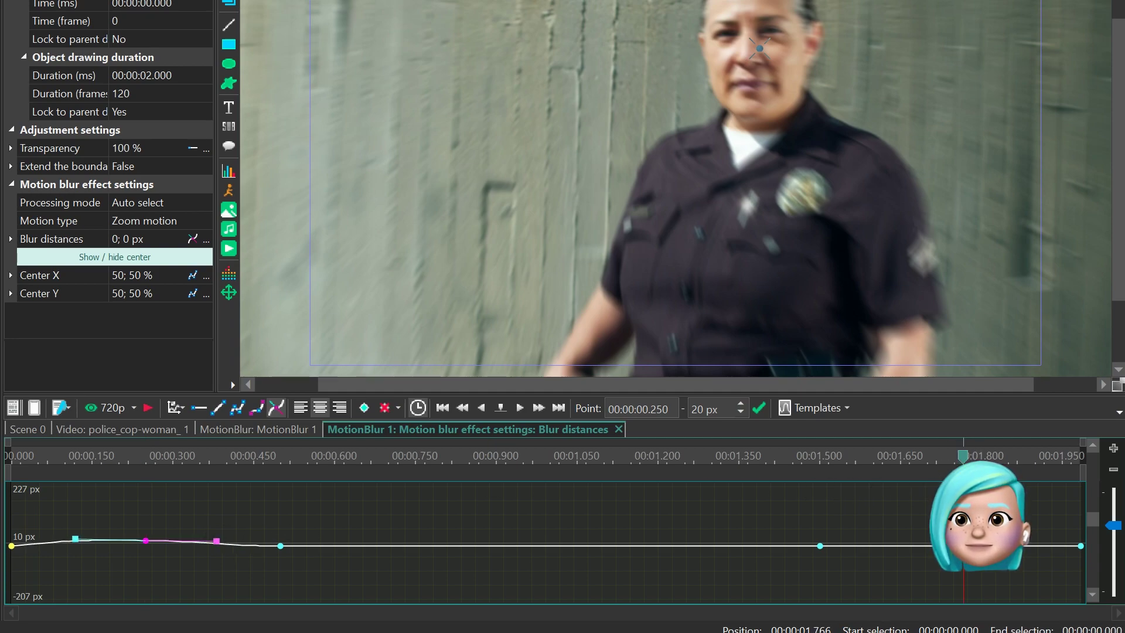
# Add a 20 px blur point near 1.77 s, then return to the effect layers timeline
pyautogui.click(366, 408)
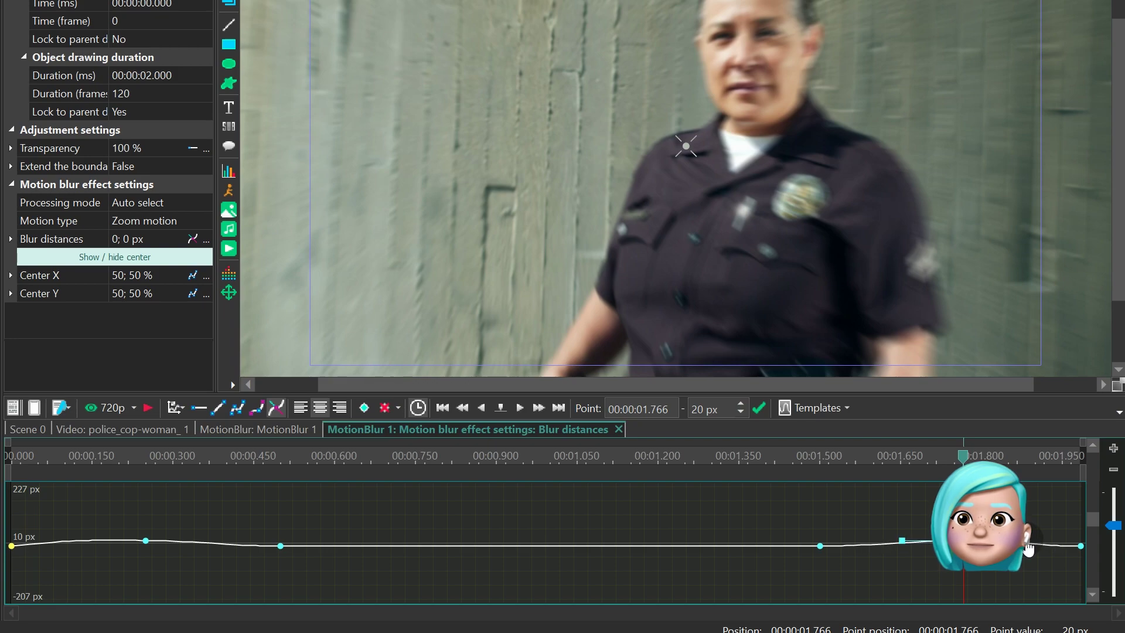
pyautogui.moveTo(1114, 533); pyautogui.dragTo(1113, 555)
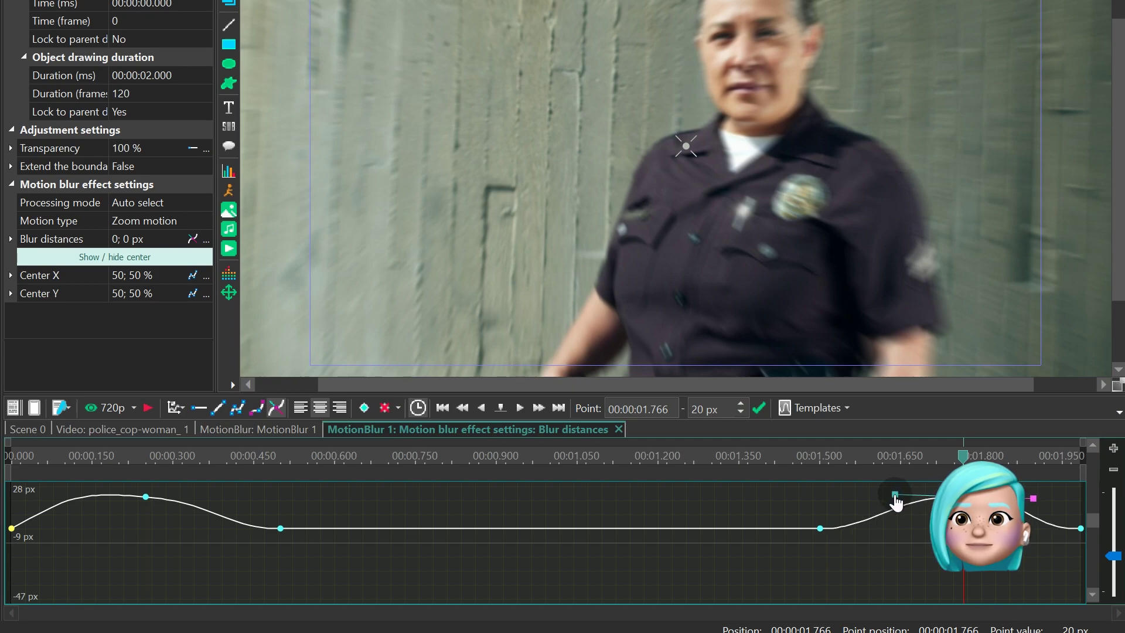
pyautogui.click(146, 496)
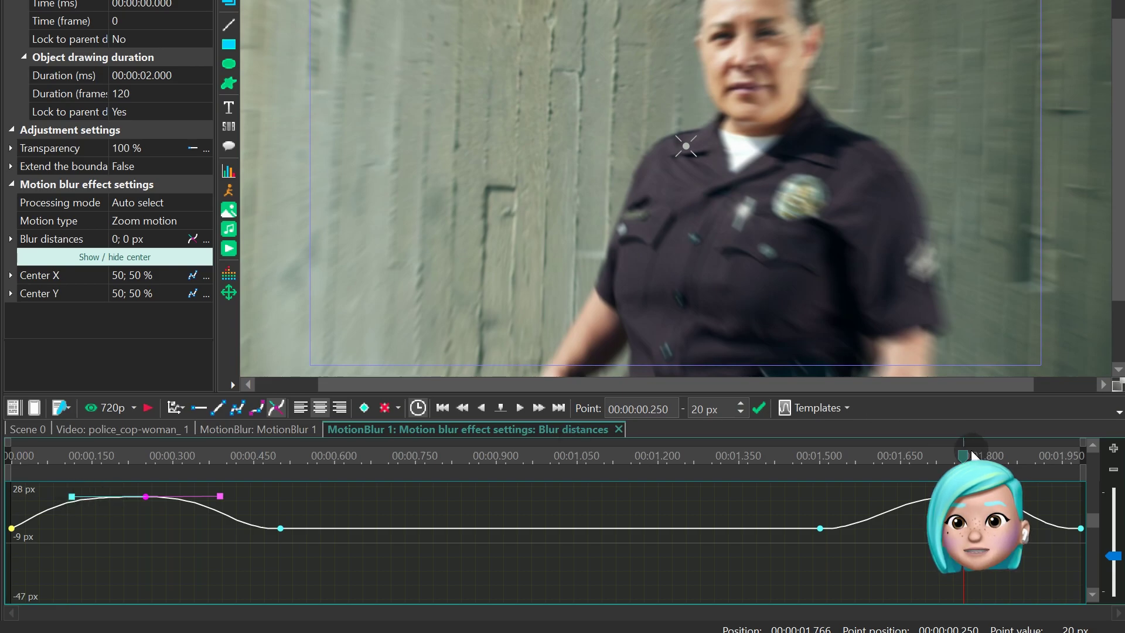
pyautogui.click(118, 430)
pyautogui.click(273, 511)
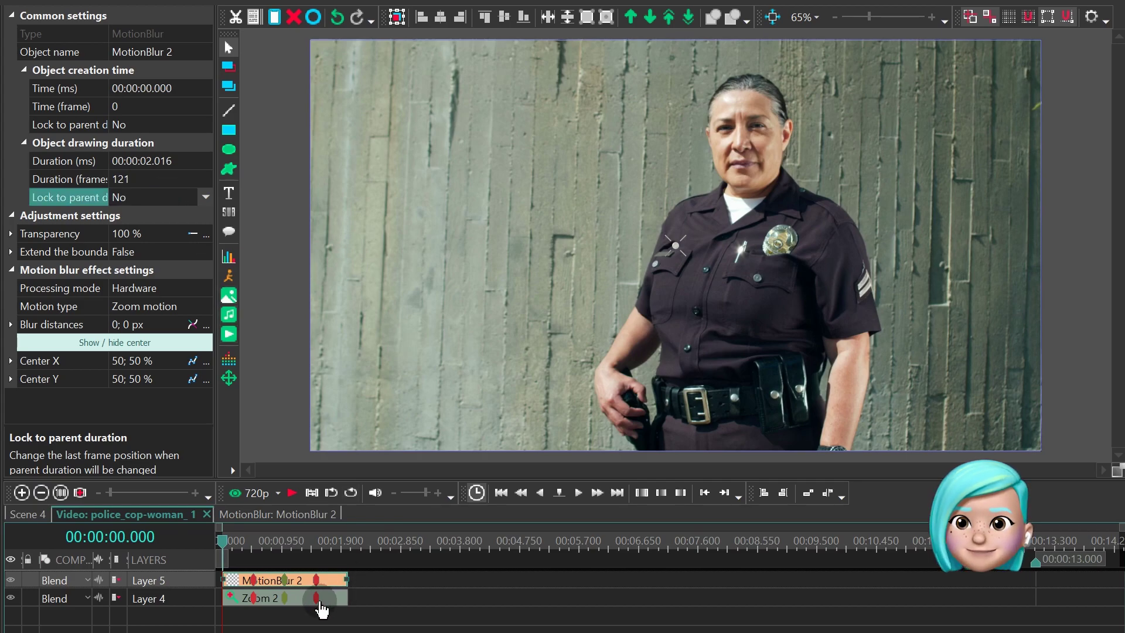
# Ctrl-select Zoom 2 alongside MotionBlur 2 on the timeline
pyautogui.click(320, 600)
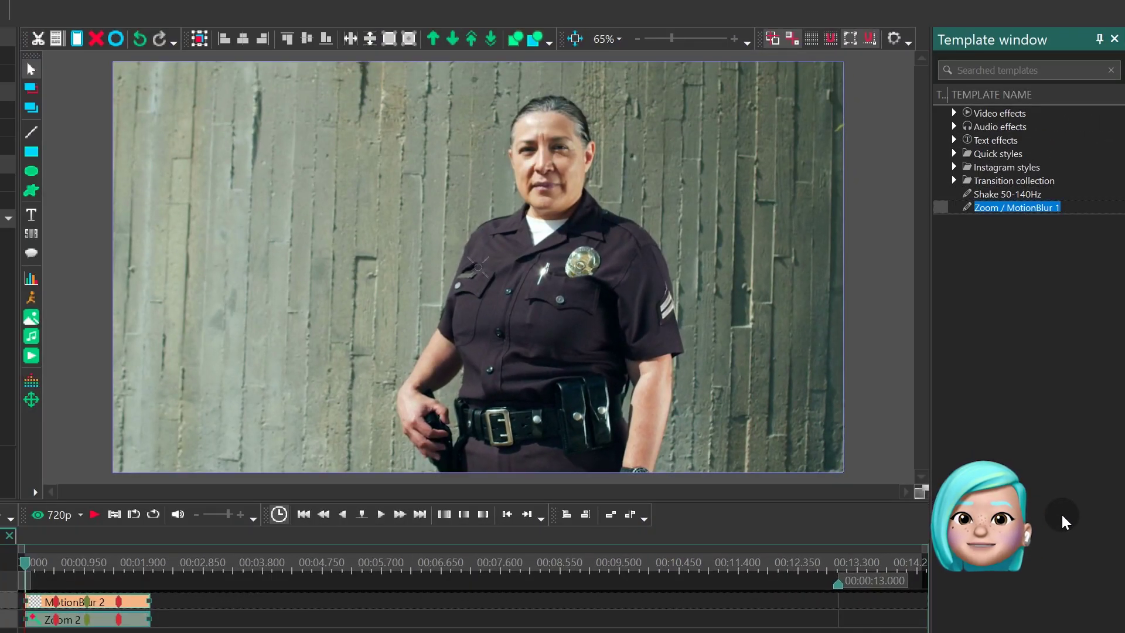
pyautogui.write('Speed ramp e')
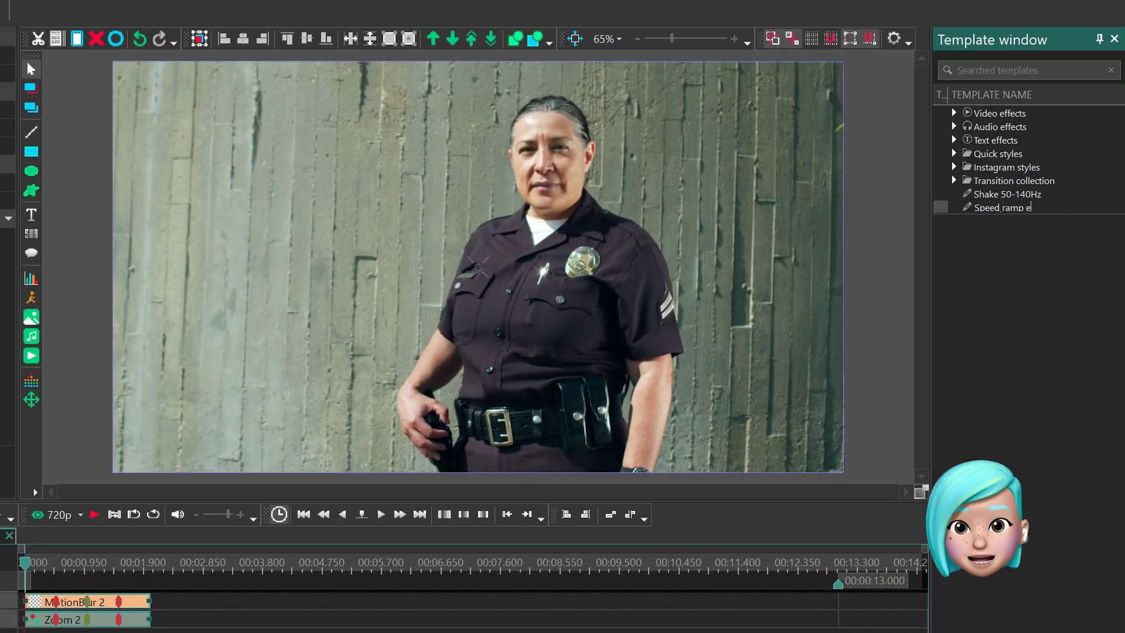
pyautogui.write('ffe')
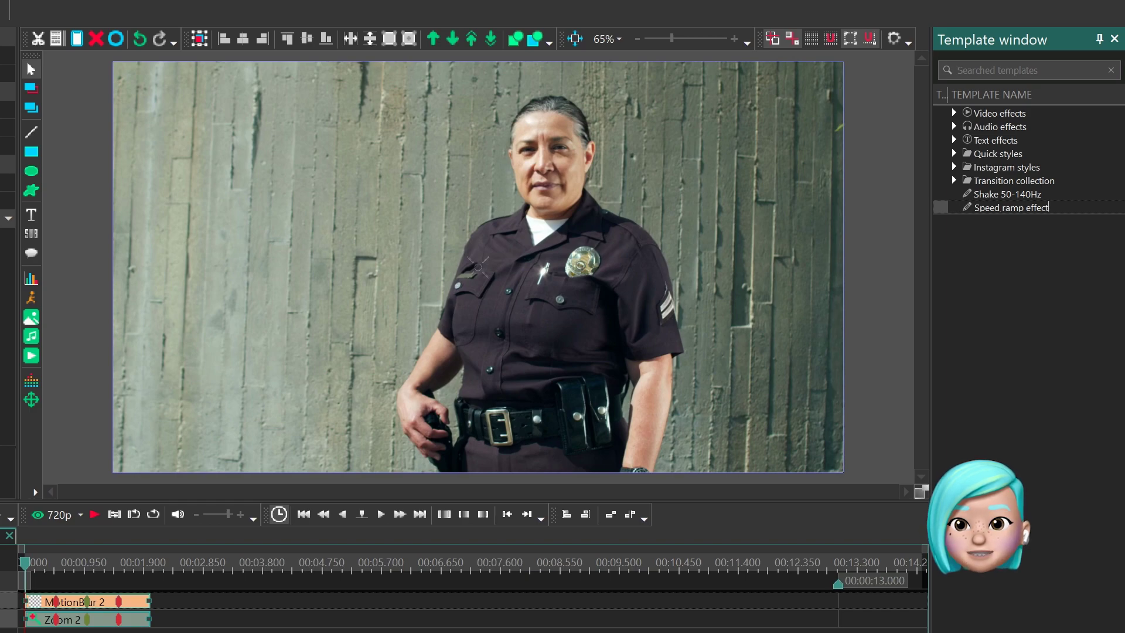
pyautogui.write('ct')
# Name the template 'Speed ramp effect', enable Use template duration, then go to empty Scene 6
pyautogui.press('Return')
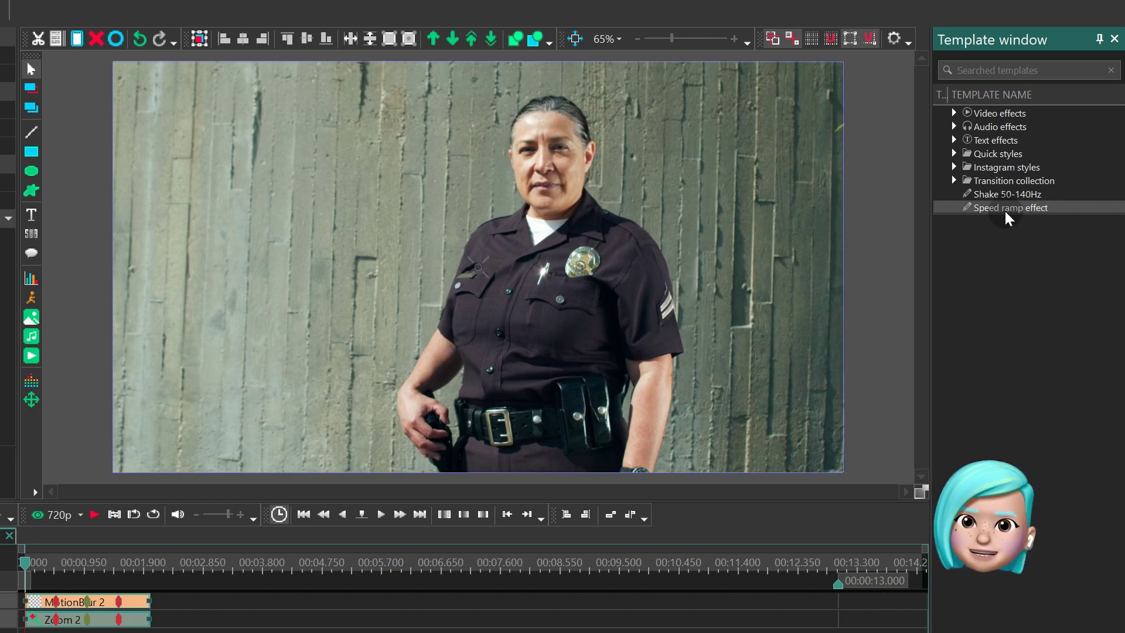
pyautogui.rightClick(1008, 211)
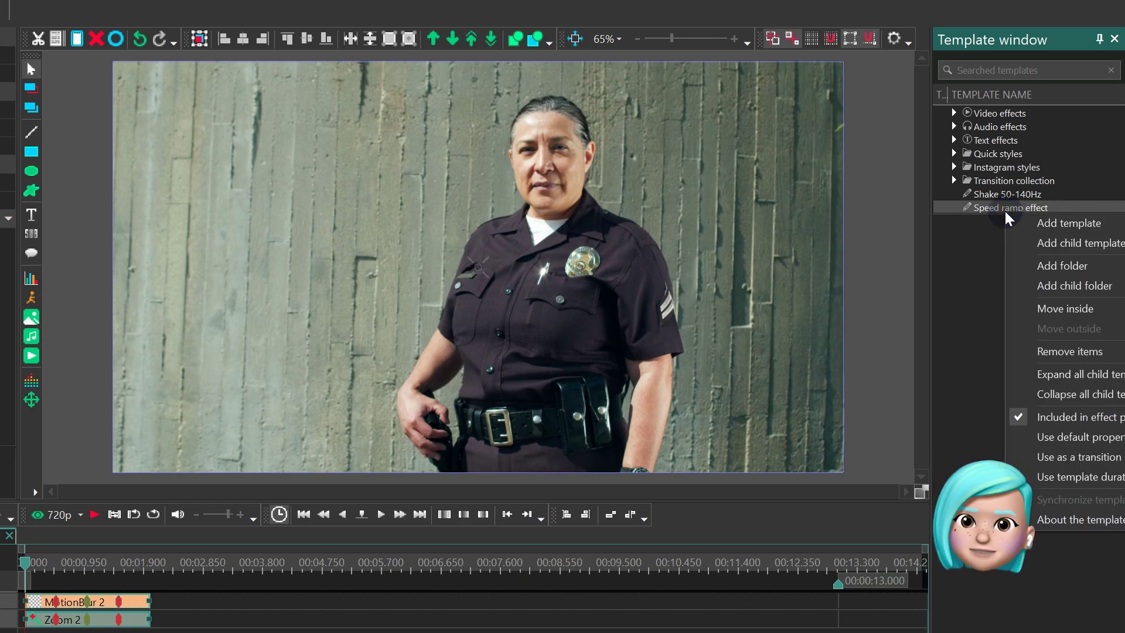
pyautogui.click(1098, 478)
pyautogui.click(44, 211)
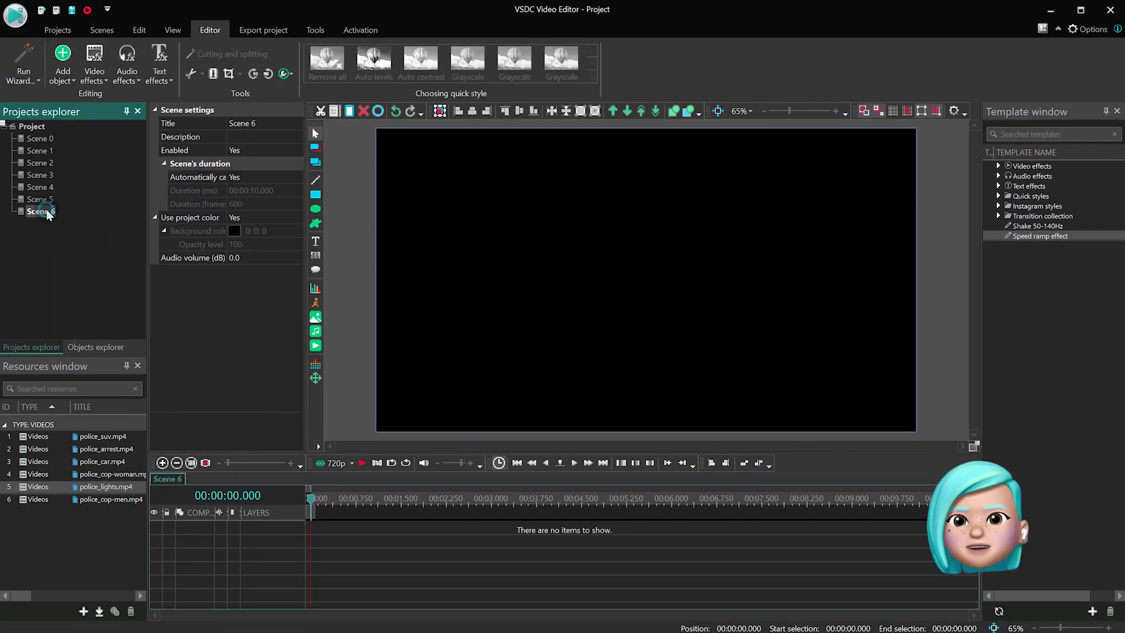
# Place police_lights.mp4 in Scene 6, apply Speed ramp effect, shift the effects later, and preview
pyautogui.moveTo(106, 486); pyautogui.dragTo(536, 334)
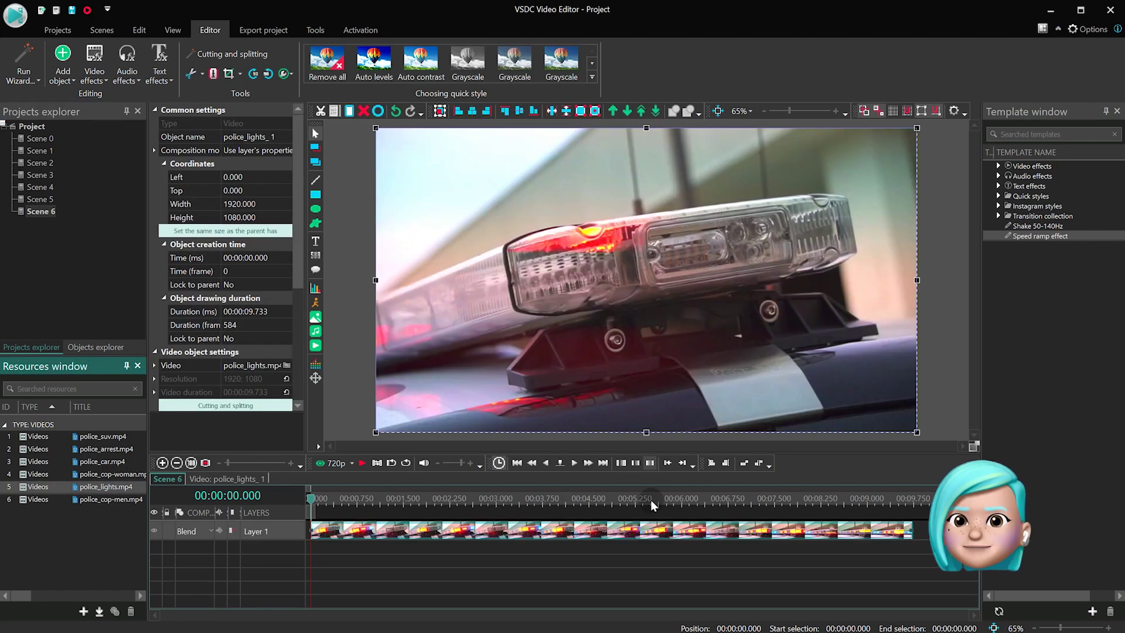
pyautogui.doubleClick(649, 538)
pyautogui.moveTo(1039, 238); pyautogui.dragTo(842, 380)
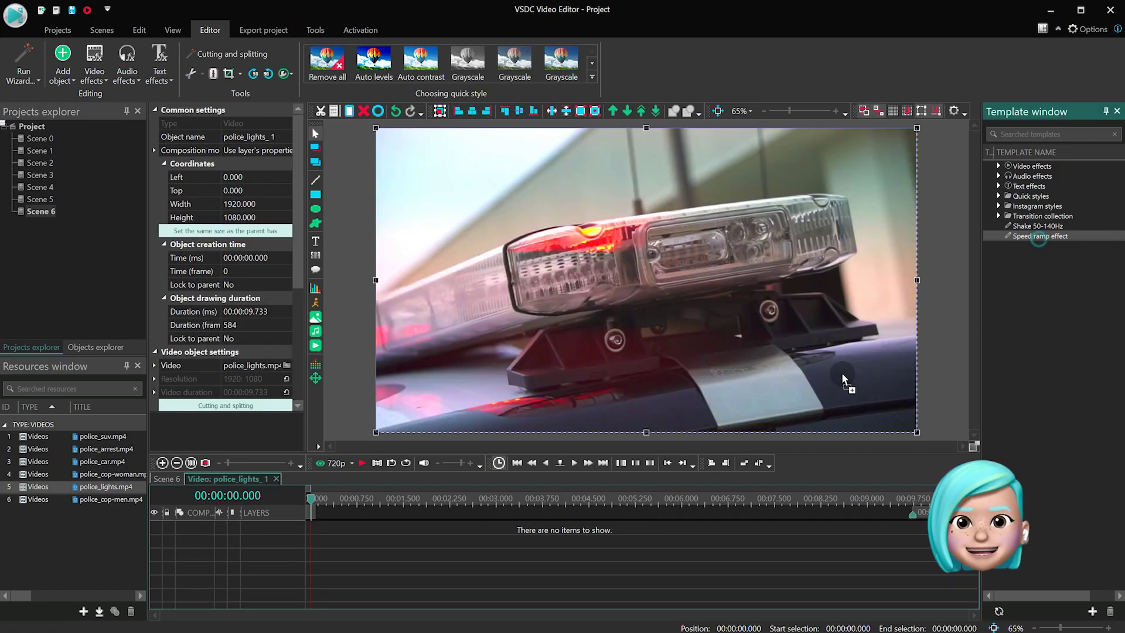
pyautogui.moveTo(394, 577); pyautogui.dragTo(392, 578)
pyautogui.moveTo(350, 528); pyautogui.dragTo(440, 561)
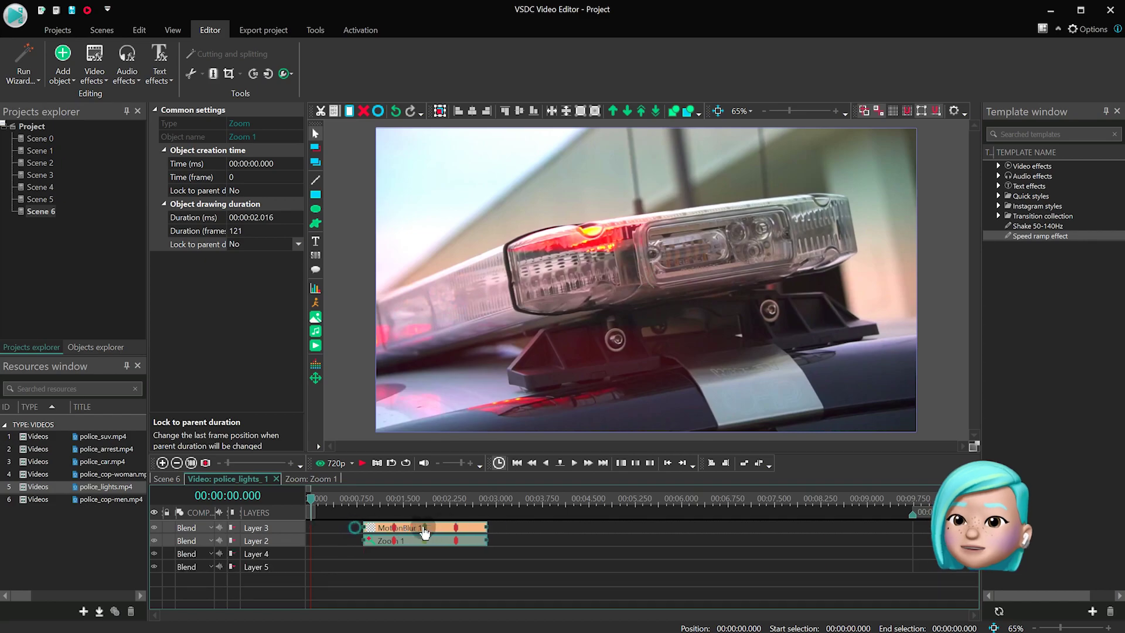
pyautogui.press('space')
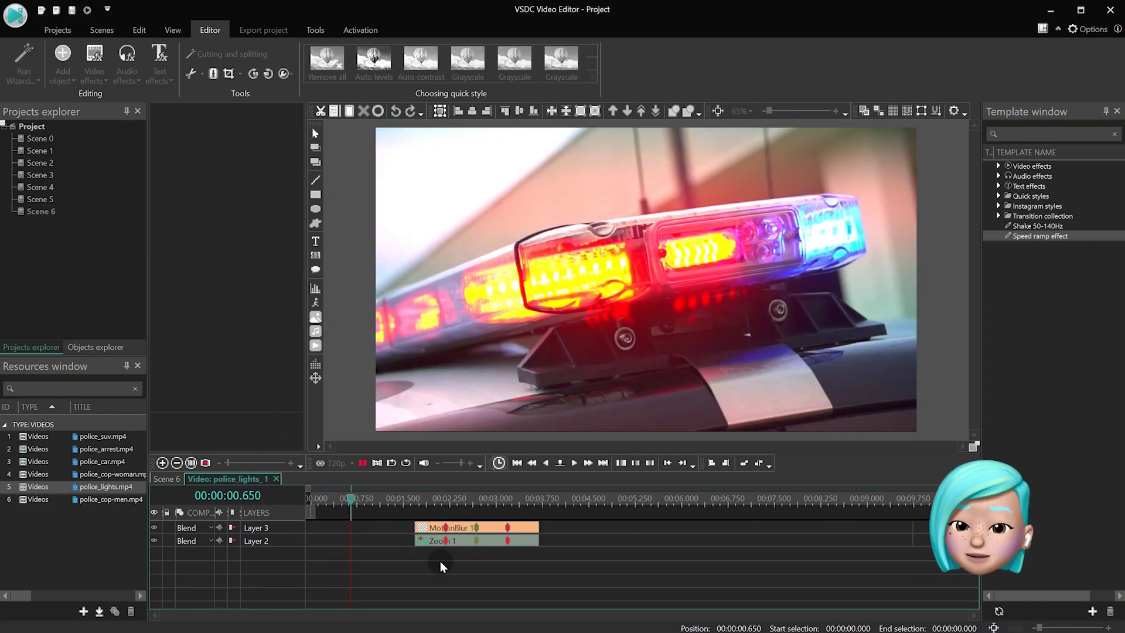